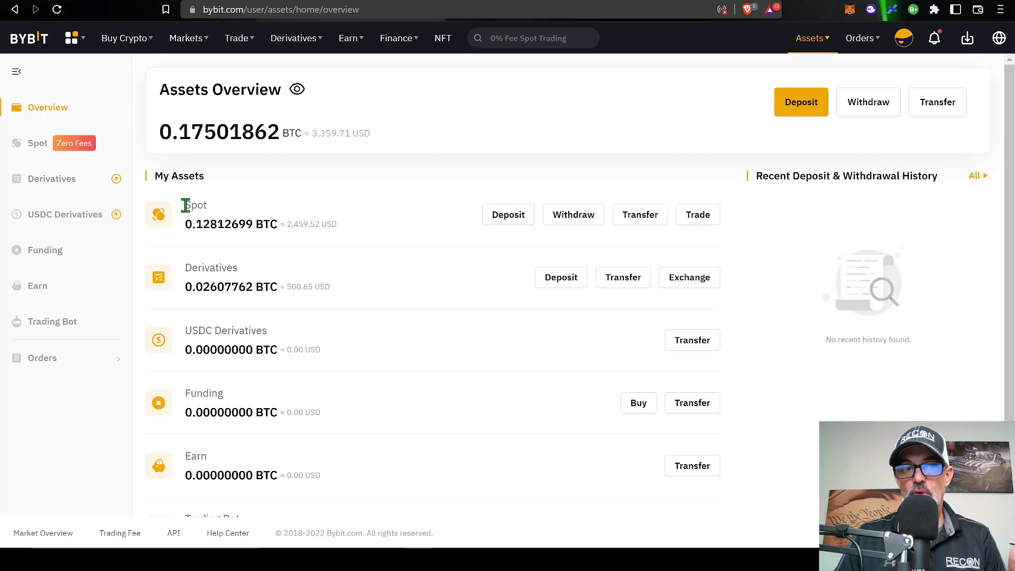
- Highlight the Spot account and its balance of about 2,459.52 USD on Assets Overview
left_click_drag(186, 203, 217, 208)
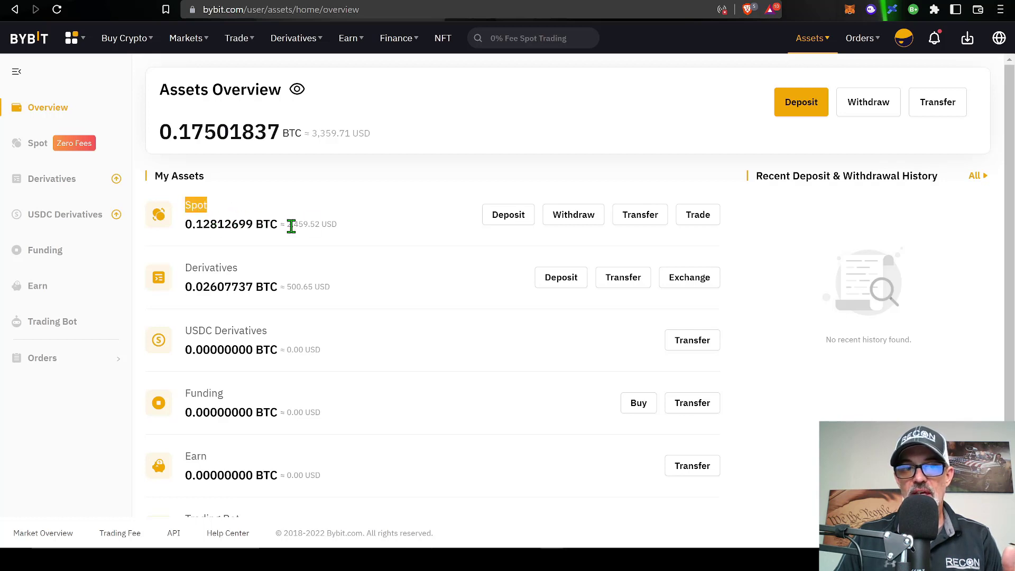
left_click_drag(289, 225, 346, 228)
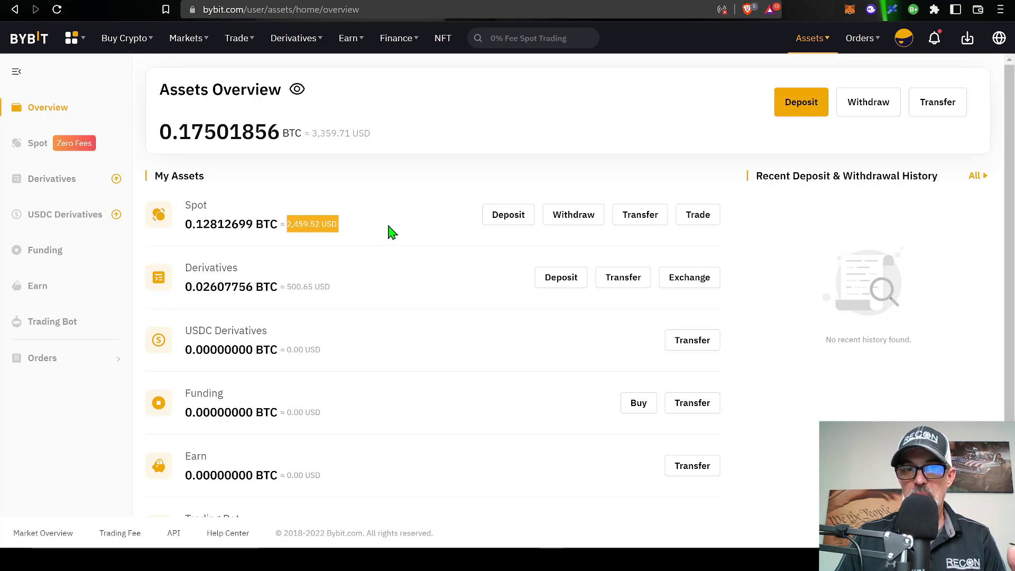
- Start a deposit of USDT on the TRC20 network
left_click(506, 222)
left_click(531, 168)
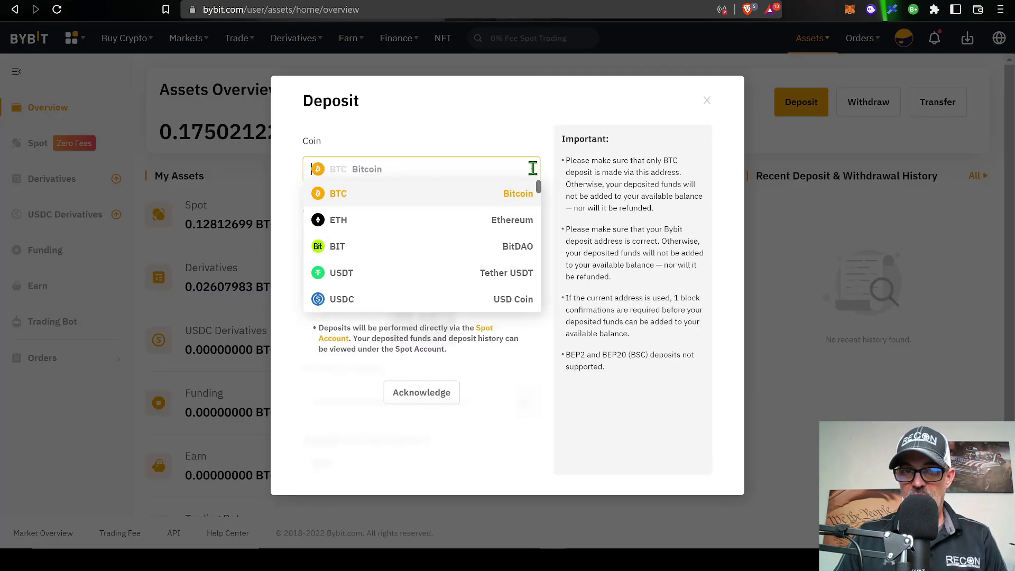
left_click(491, 280)
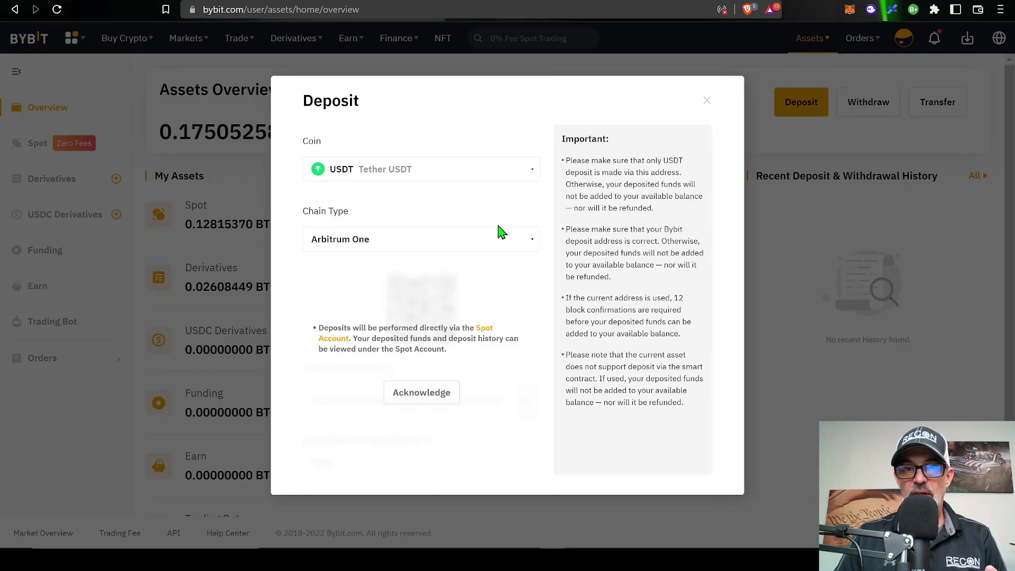
left_click(521, 238)
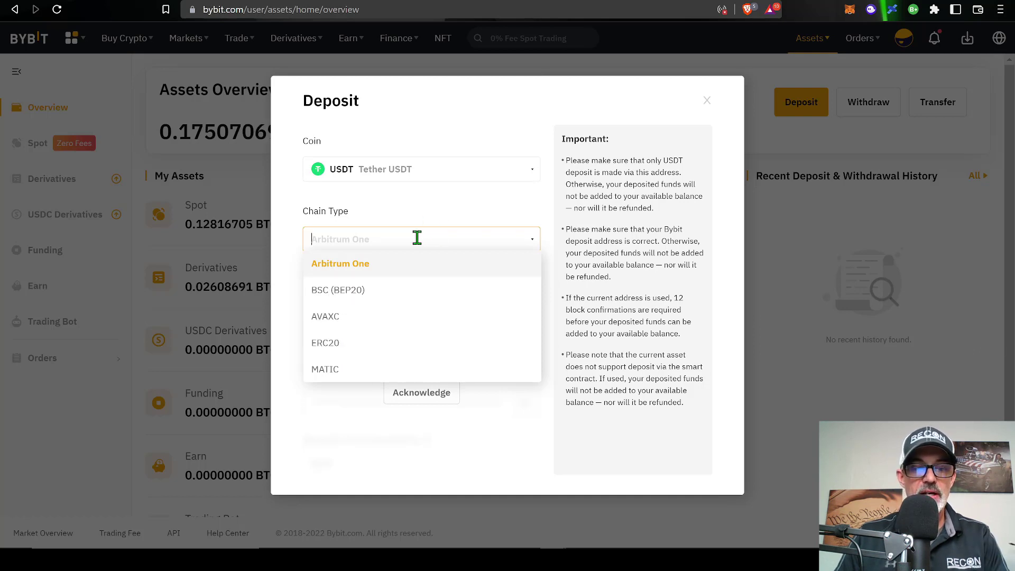
type("tr")
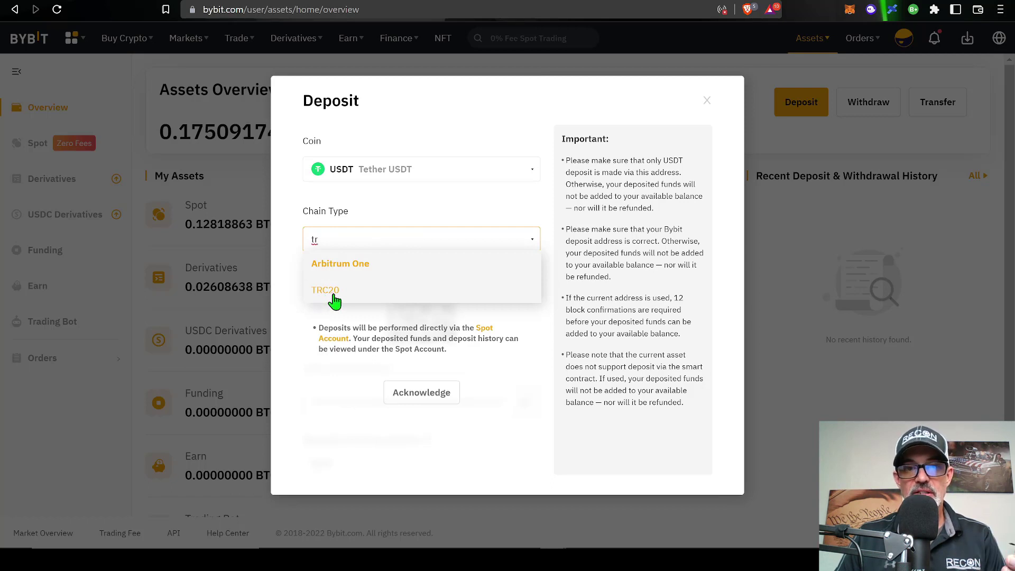
left_click(332, 296)
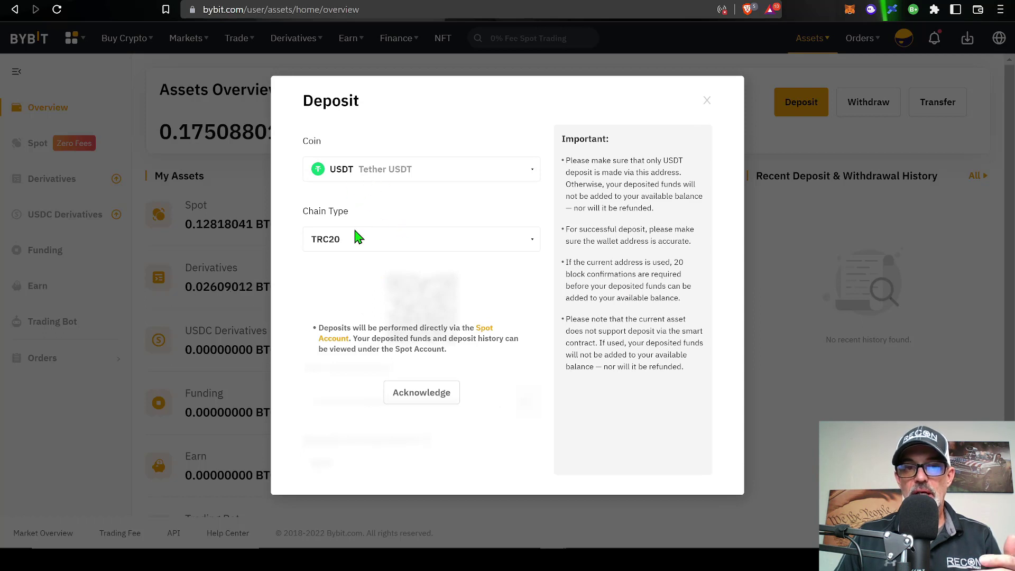
- Acknowledge the notice, copy the USDT TRC20 deposit address and close the deposit window
left_click(438, 397)
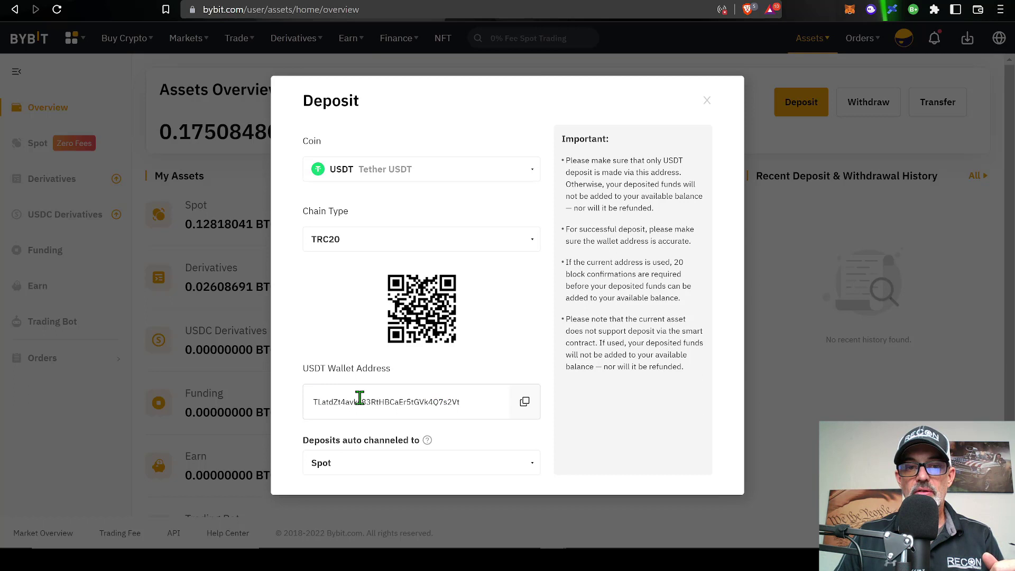
left_click(521, 407)
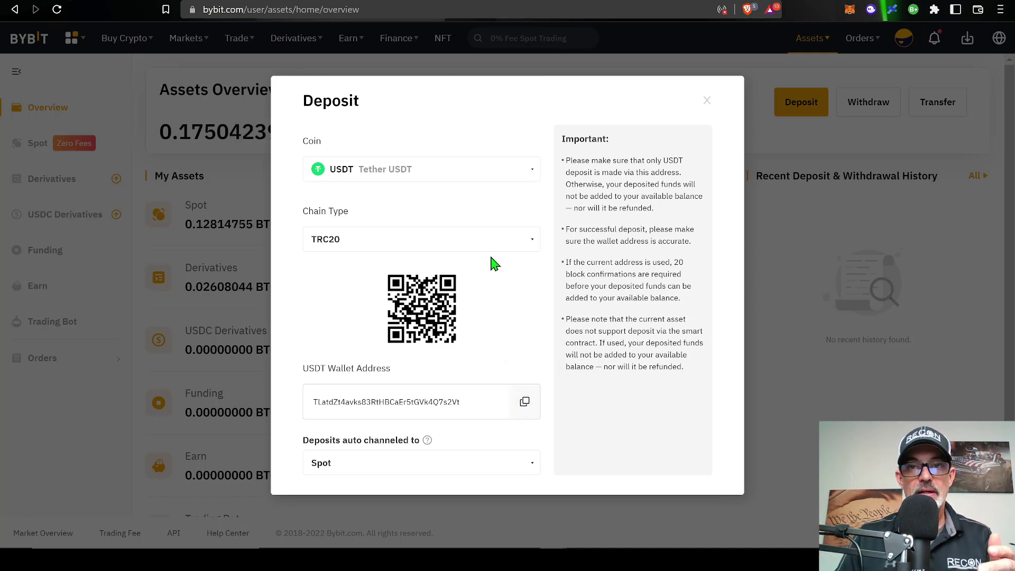
left_click(706, 103)
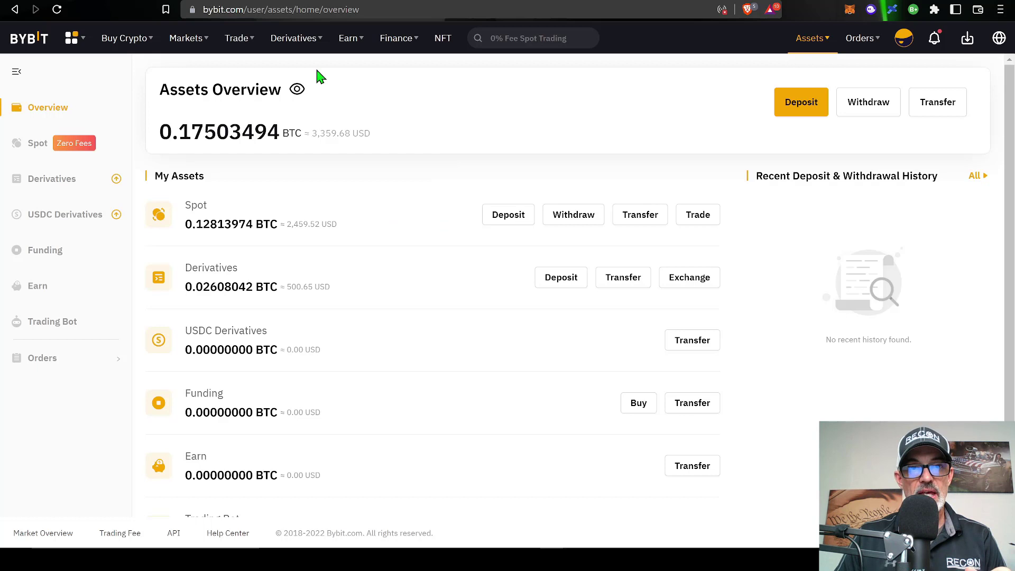
- Go to Trade > Trading Bot and look over the Spot Grid and DCA bot offers
mouse_move(238, 39)
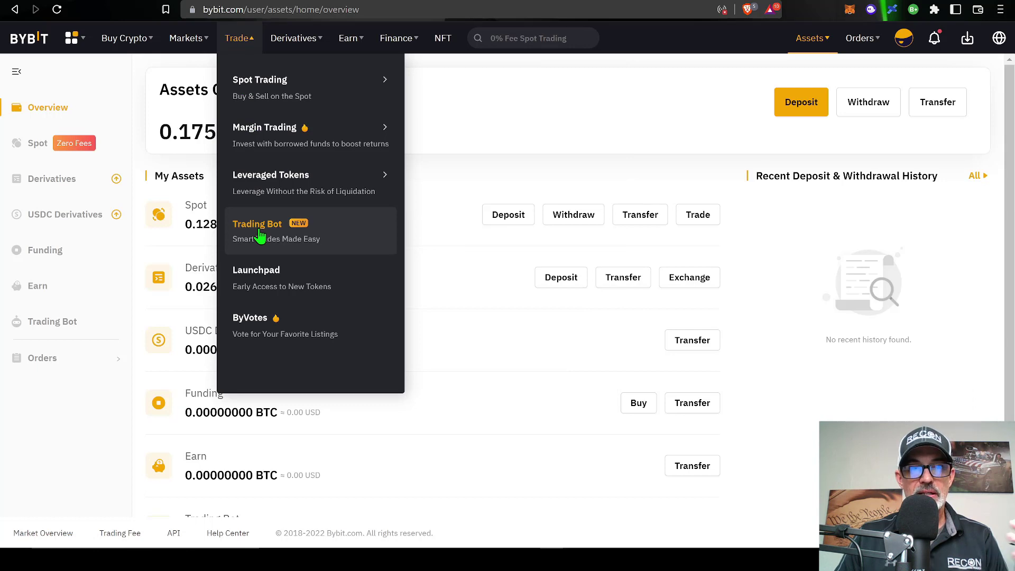
left_click(260, 236)
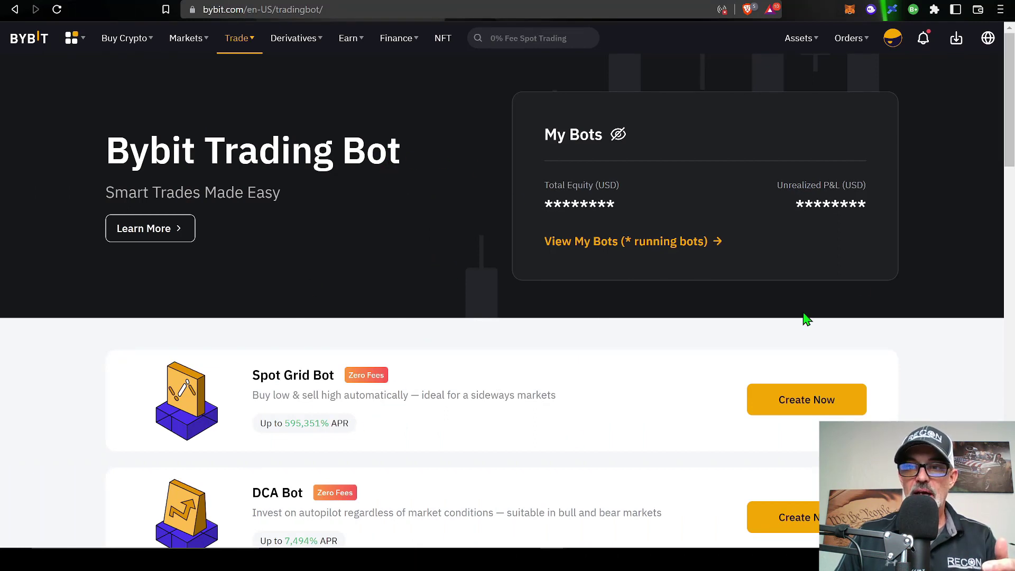
left_click_drag(1006, 140, 1005, 167)
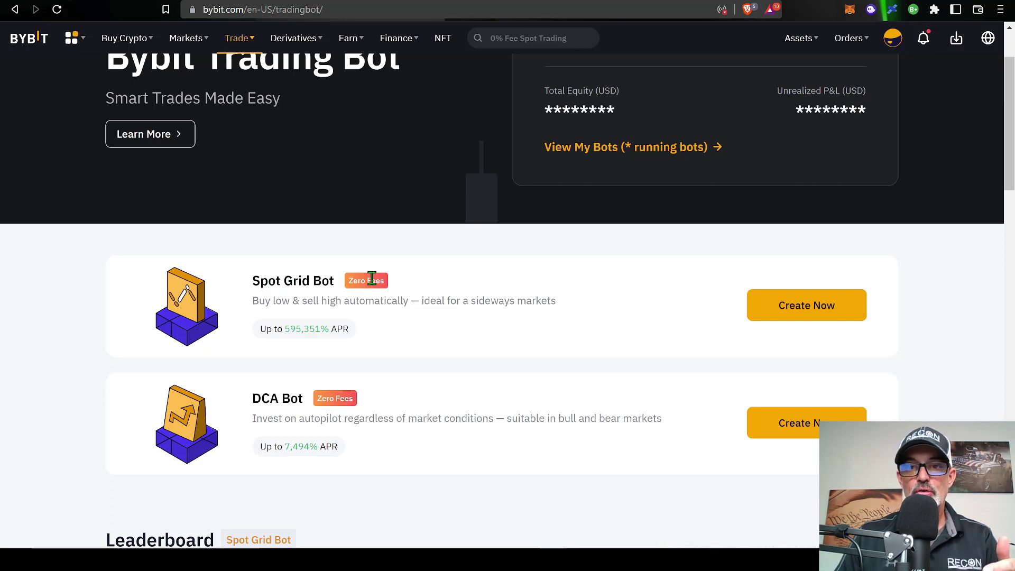
scroll(604, 253, "up", 2)
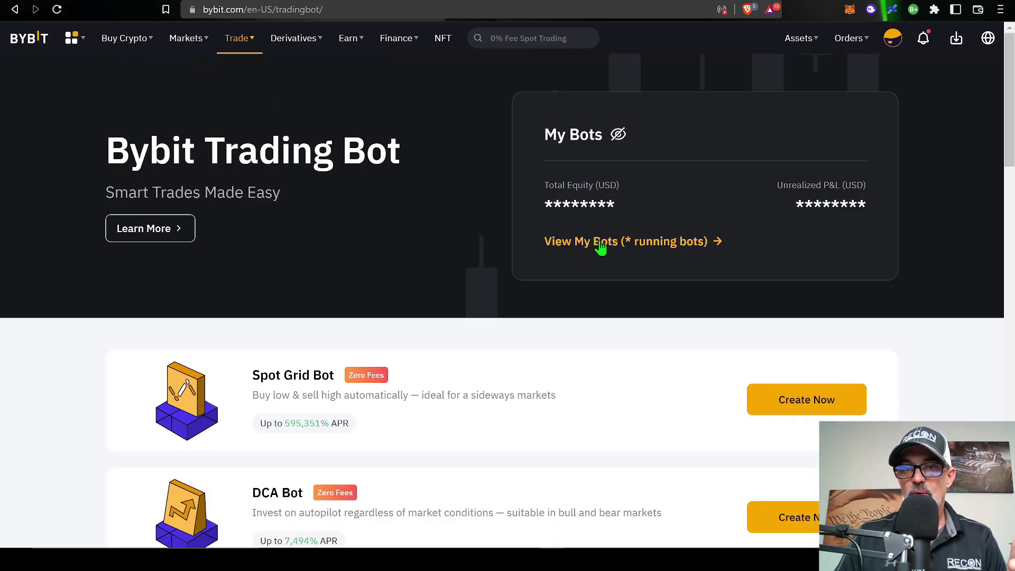
left_click(601, 248)
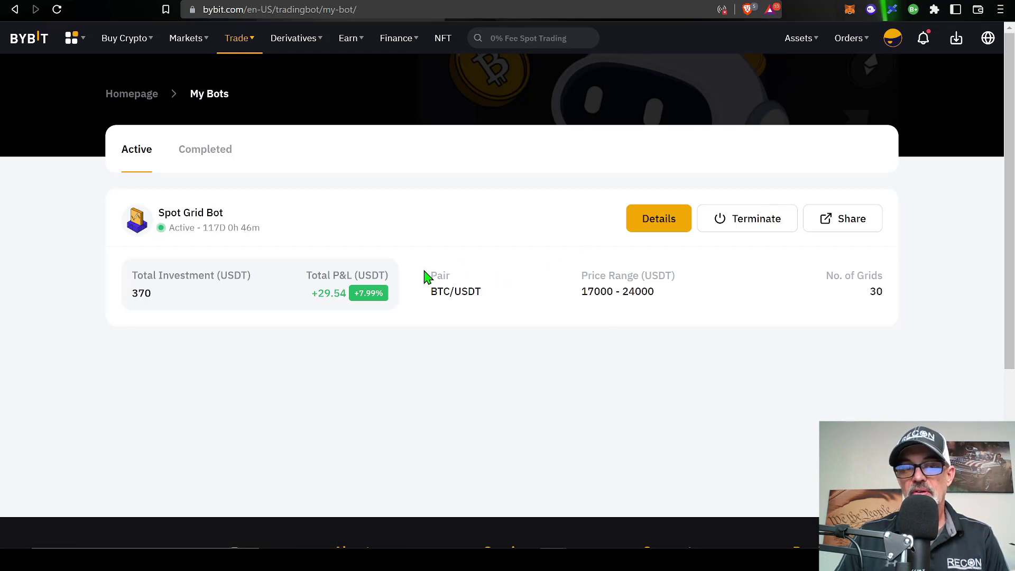
left_click(661, 222)
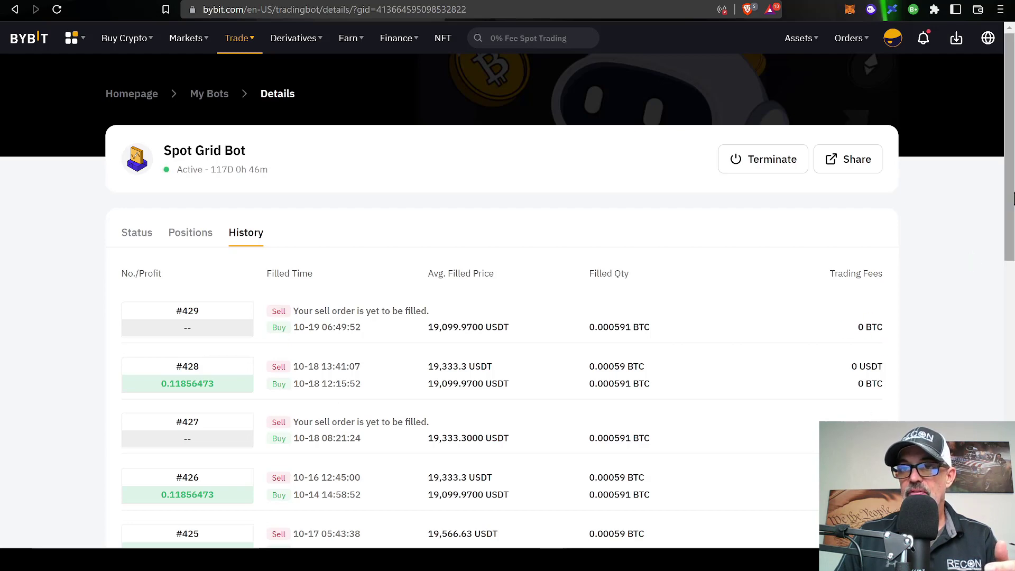
left_click_drag(1010, 197, 1009, 132)
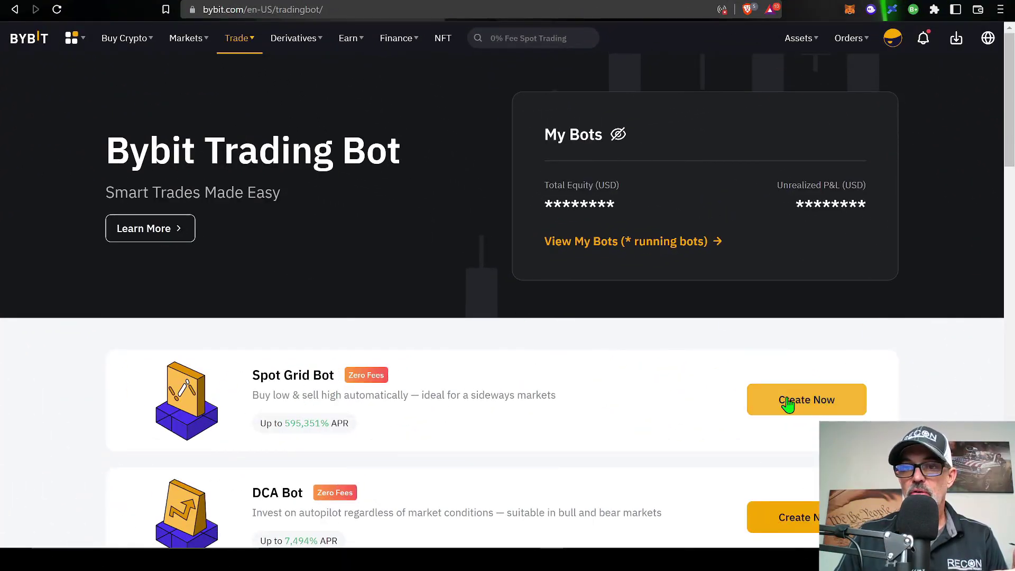
- Create a new Spot Grid Bot and choose ETH/USDT from the pair list
left_click(815, 402)
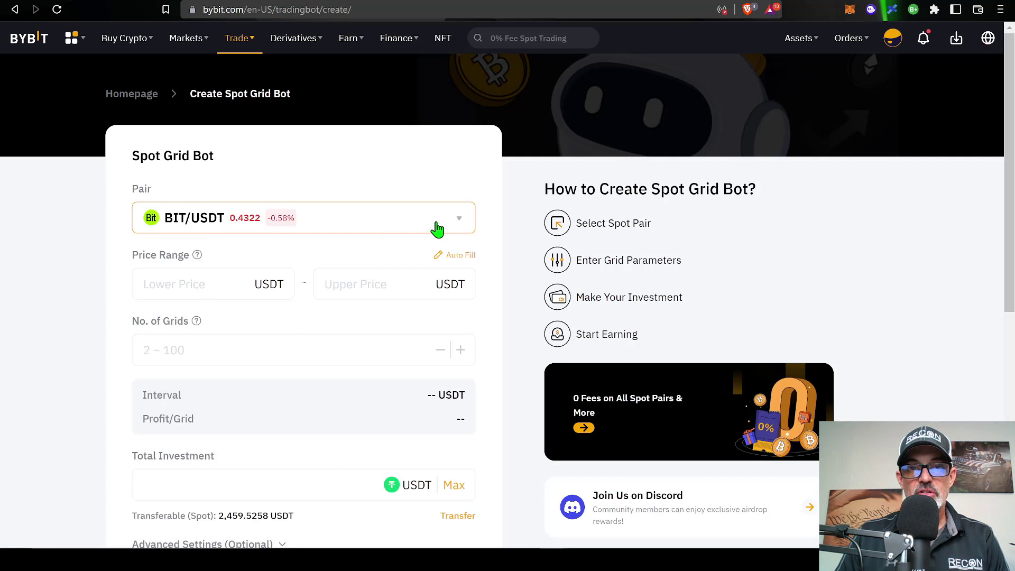
left_click(458, 226)
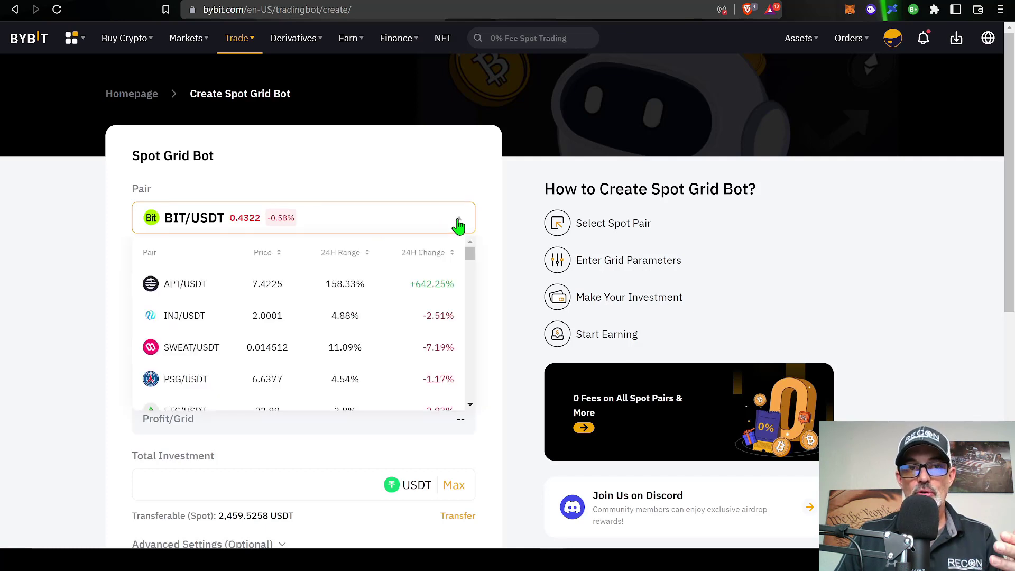
left_click_drag(473, 253, 471, 412)
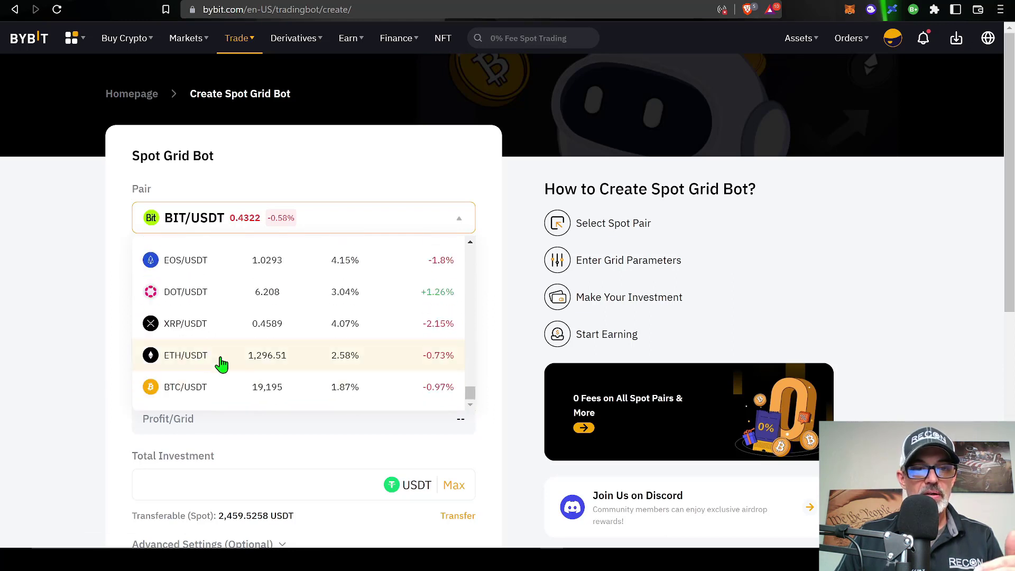
left_click(186, 361)
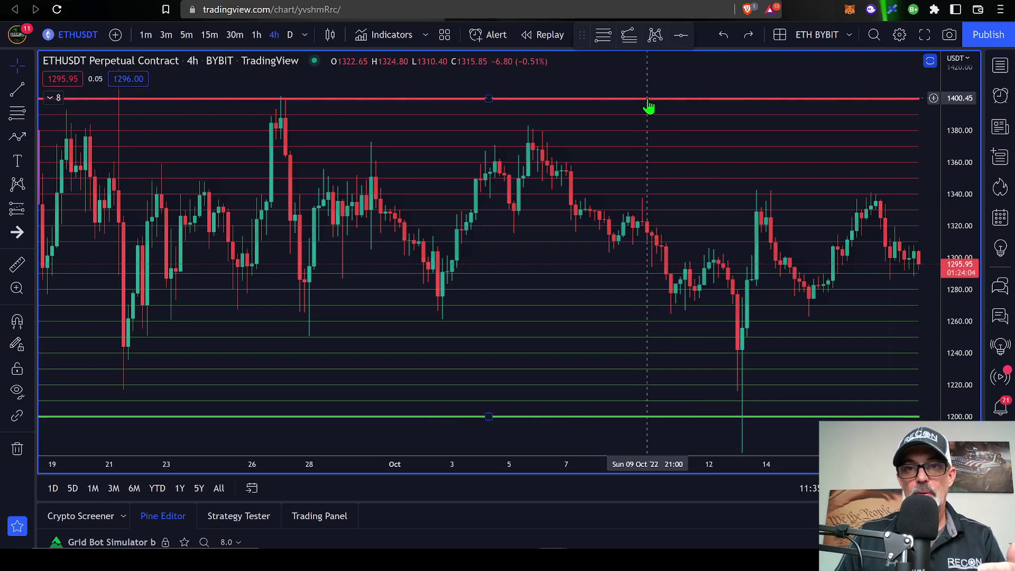
- Pick the zigzag drawing tool on the ETHUSDT 4h chart
left_click(17, 137)
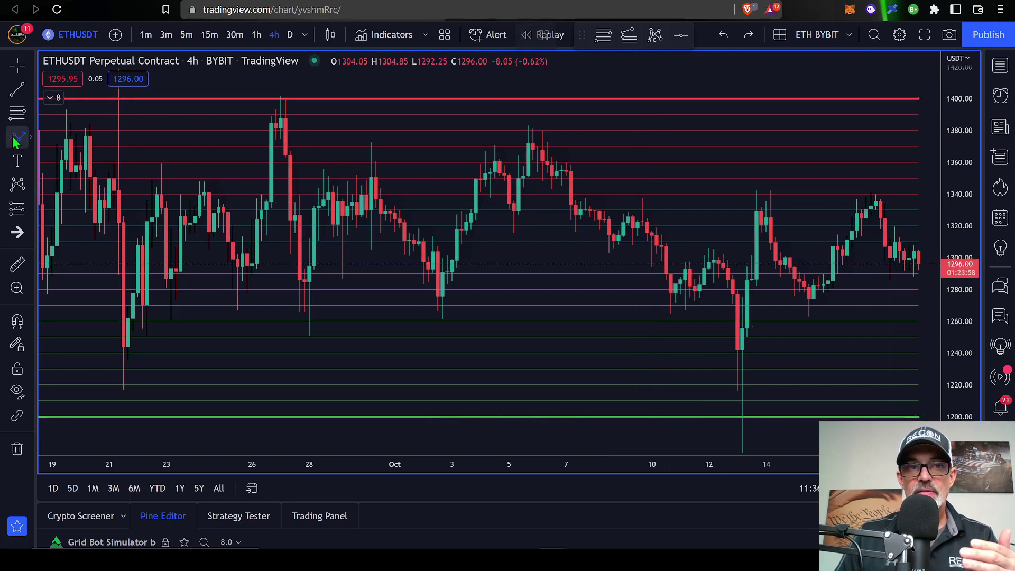
- Start the zigzag at the late-September swings, including the 21 September low and 27 September 1400 high
left_click(77, 122)
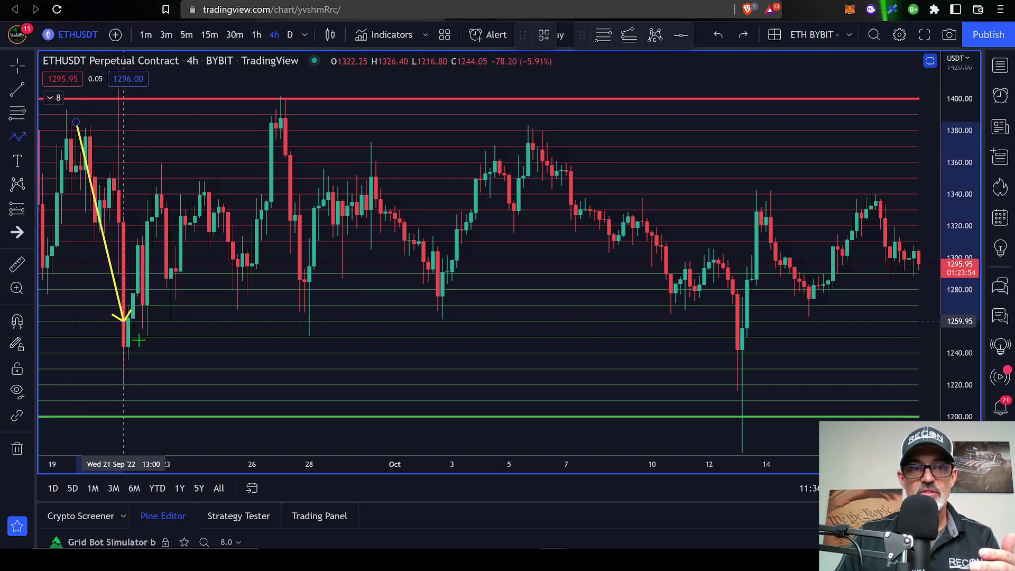
left_click(138, 360)
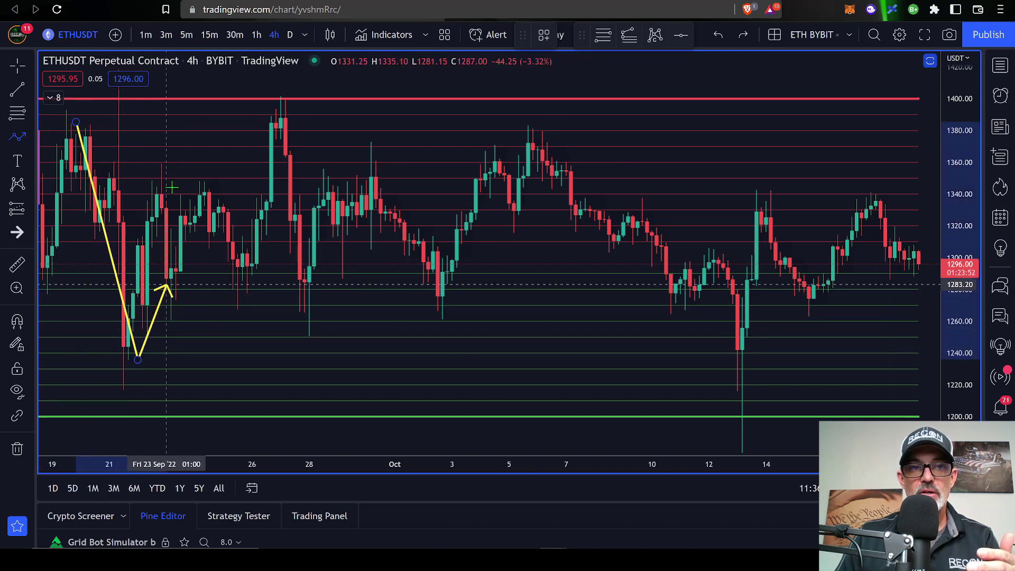
left_click(161, 157)
left_click(237, 306)
left_click(281, 97)
left_click(318, 307)
left_click(386, 136)
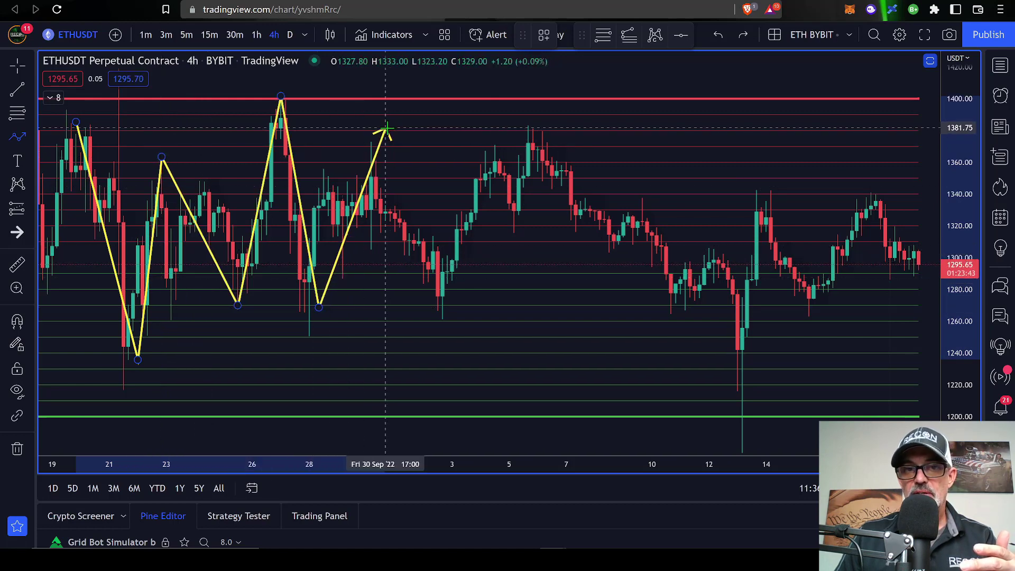
- Continue the zigzag through October's swings near 1390, 1235, 1340, 1265, 1350, ending in an arrow
left_click(448, 329)
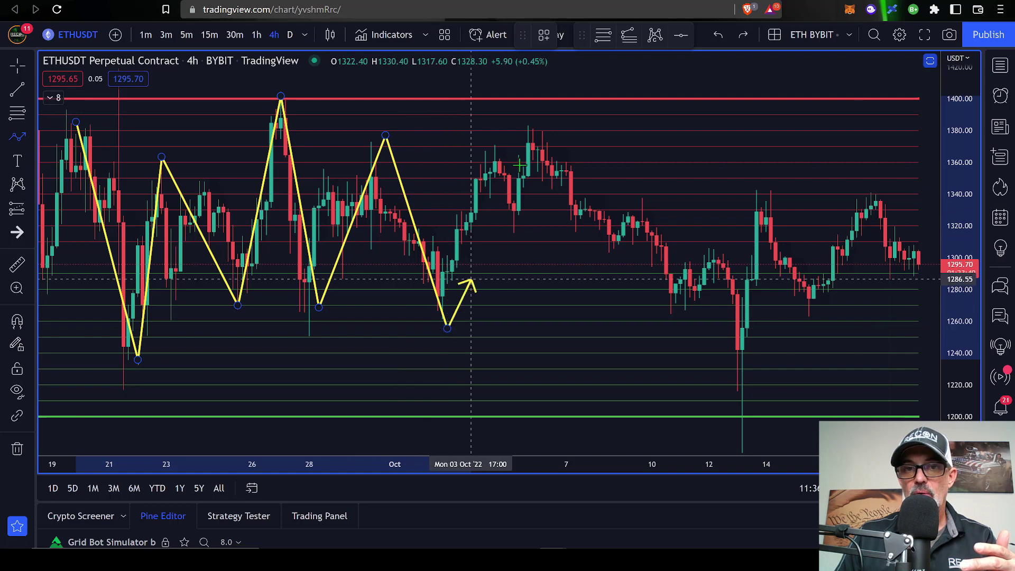
left_click(533, 111)
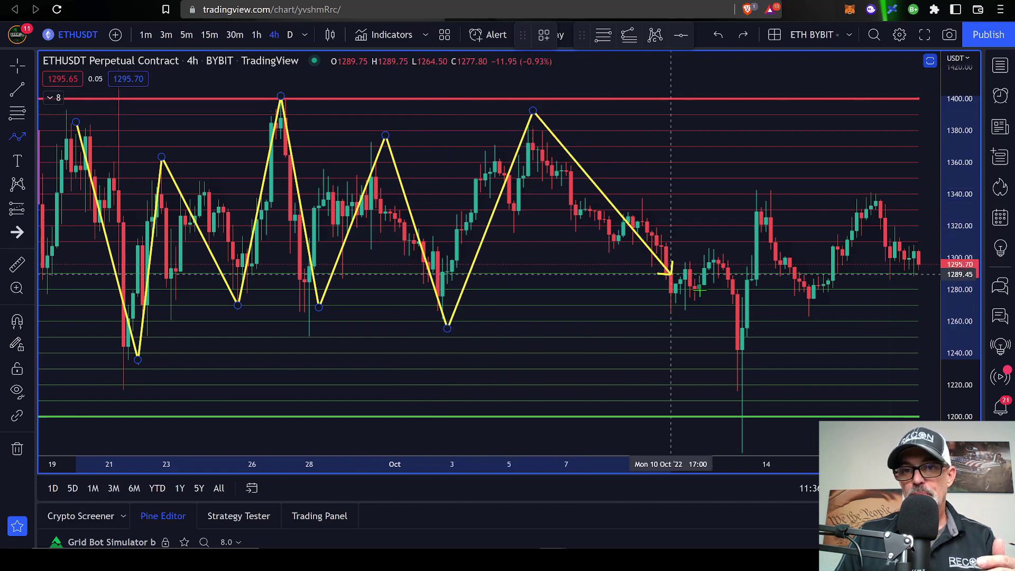
left_click(743, 360)
left_click(762, 189)
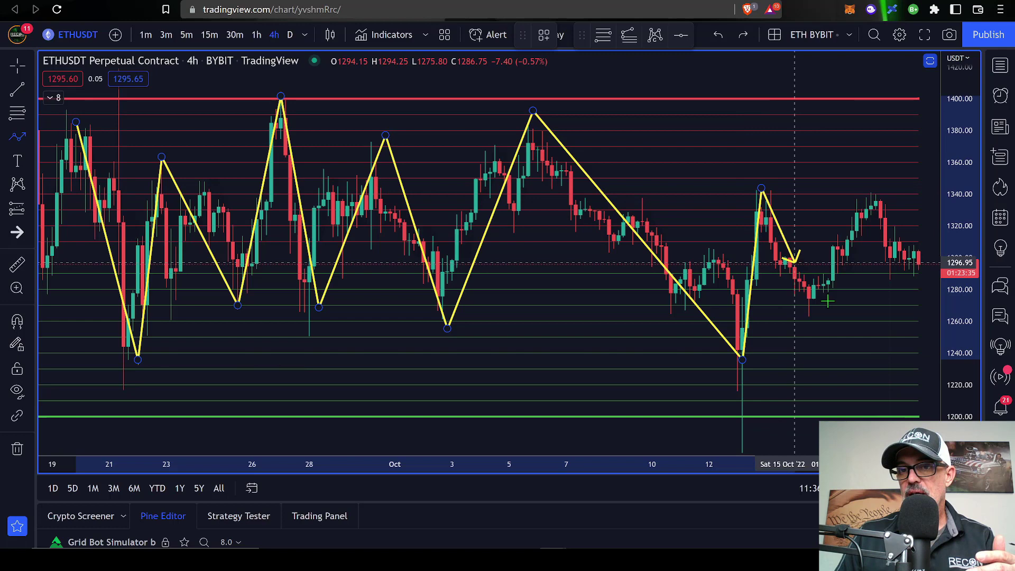
left_click(832, 312)
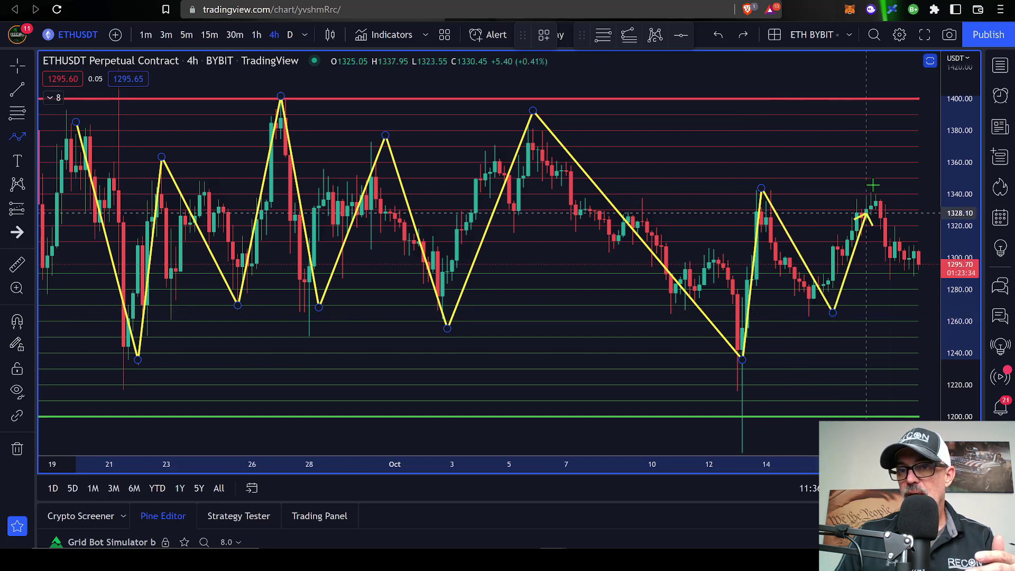
left_click(875, 175)
double_click(931, 283)
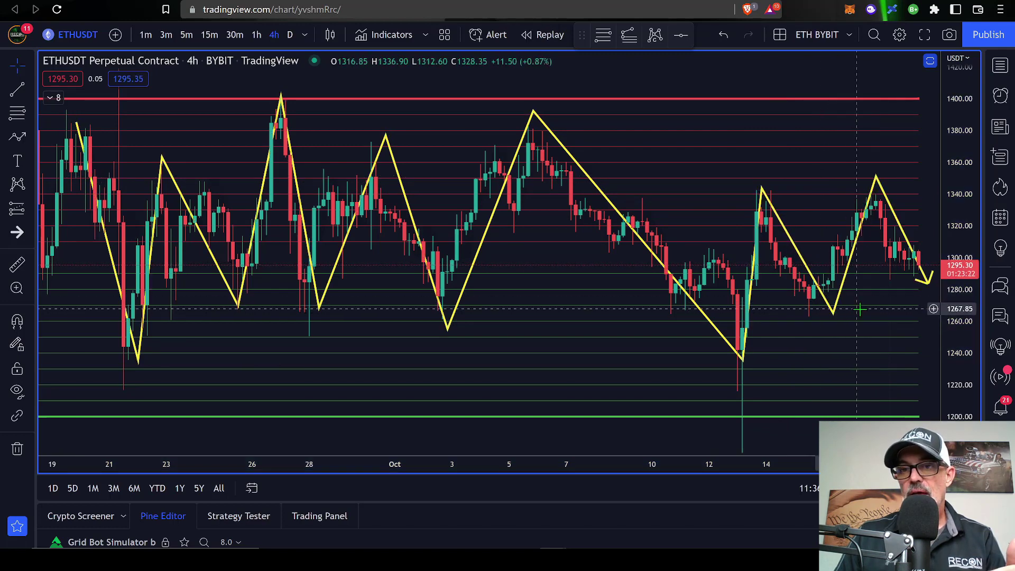
- Select the zigzag and the 1200–1400 grid drawing to check them
left_click(743, 361)
left_click(894, 132)
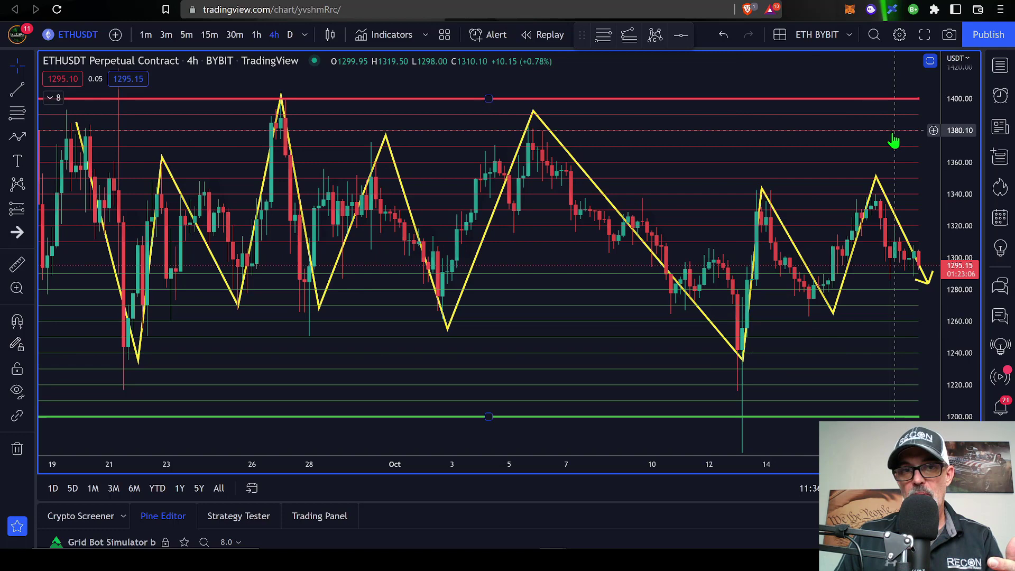
left_click(17, 90)
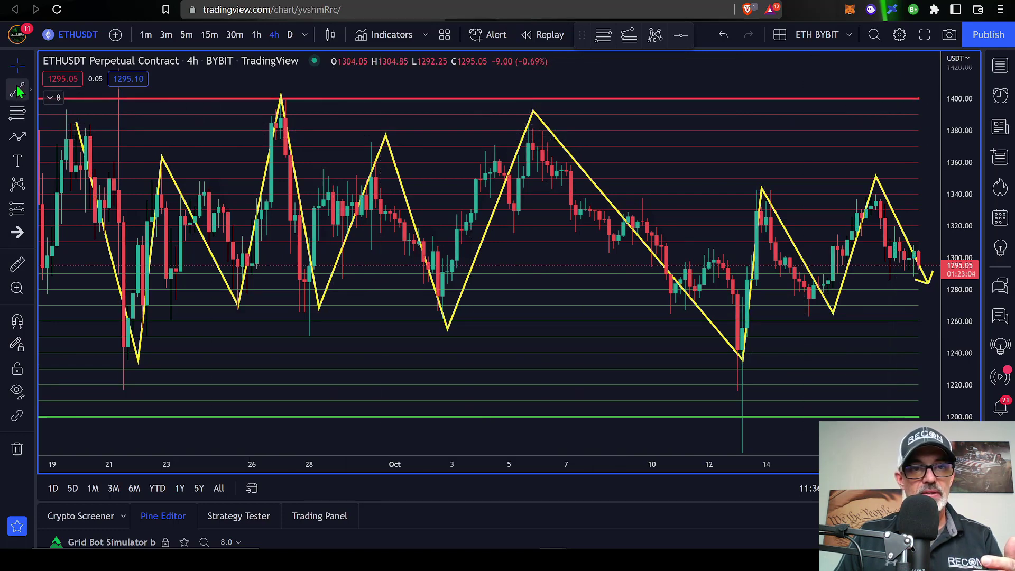
left_click(282, 99)
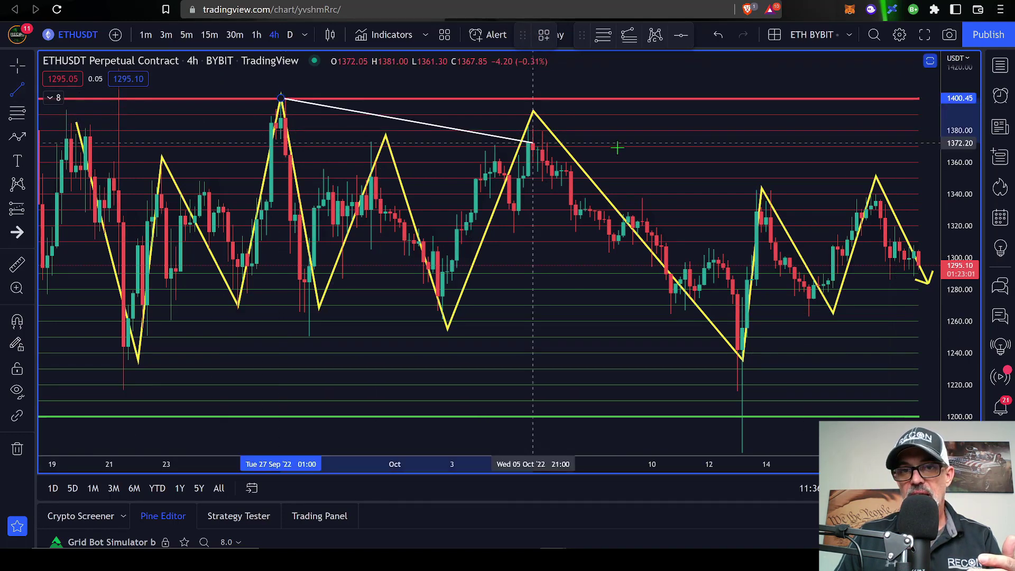
left_click(928, 205)
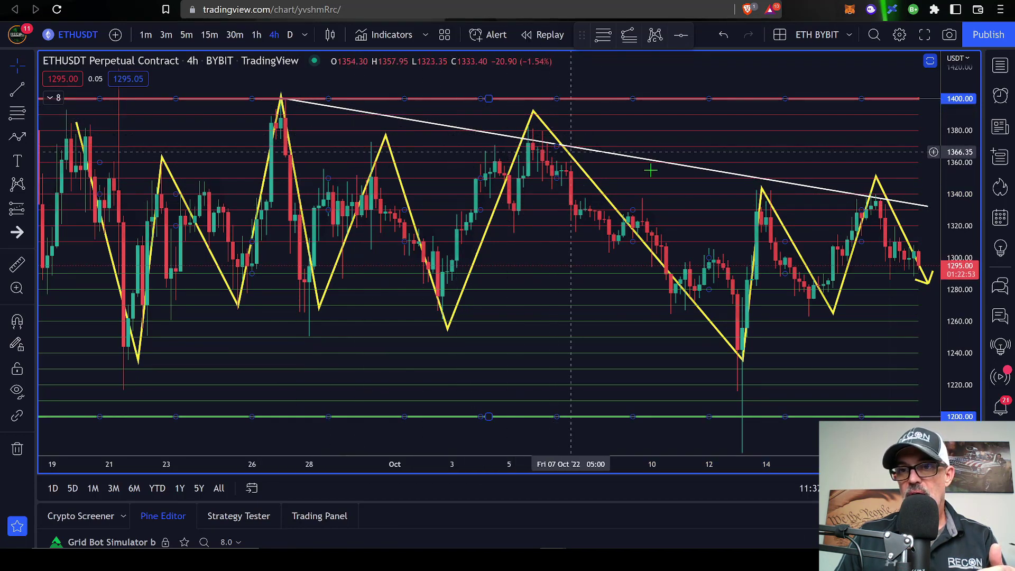
left_click(739, 172)
key("Delete")
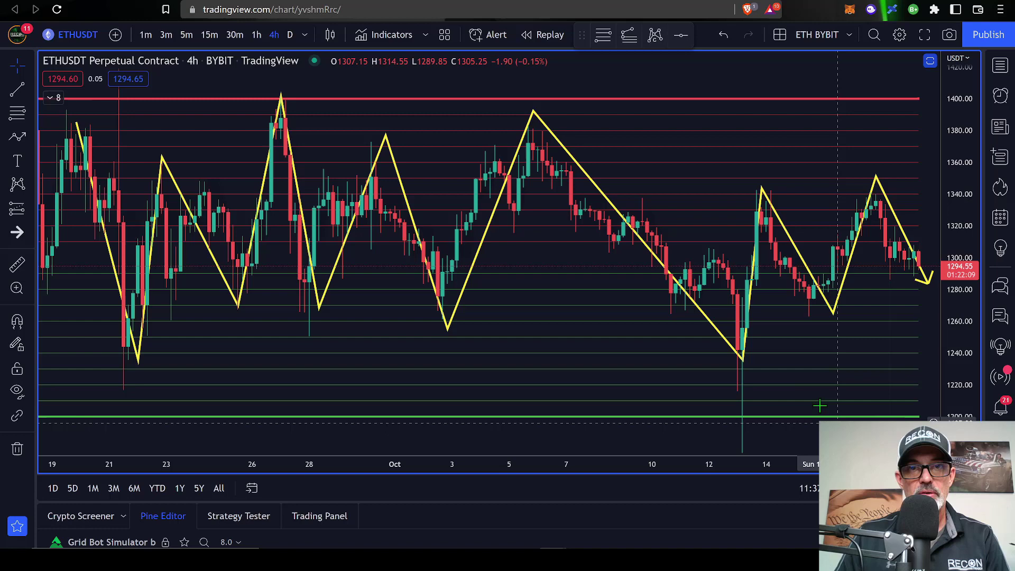
- In the Bybit grid form, enter 1200 as lower price and 1400 as upper price, then select the upper value
left_click(482, 2)
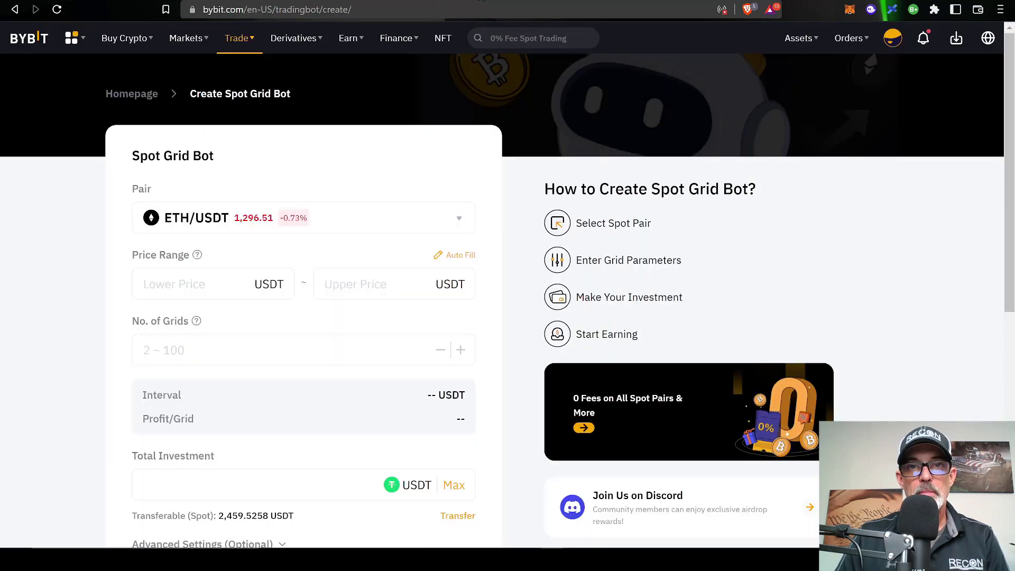
left_click(203, 285)
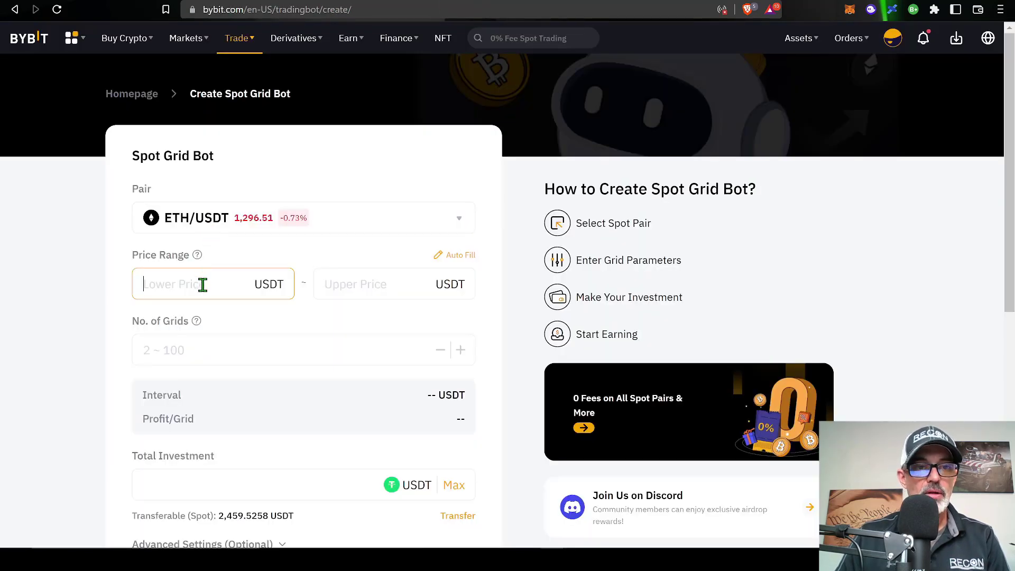
type("1200")
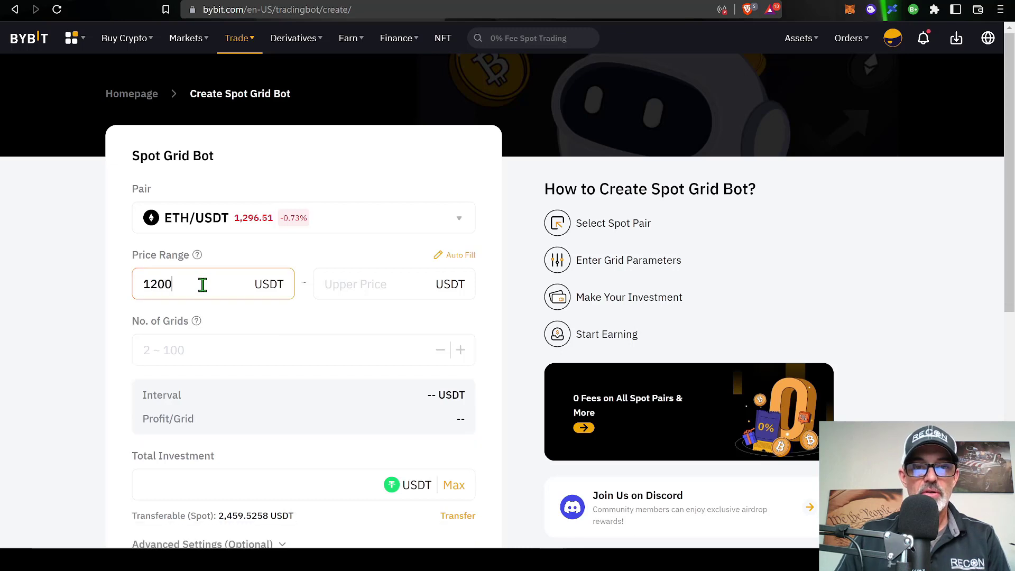
left_click(360, 286)
type("1400")
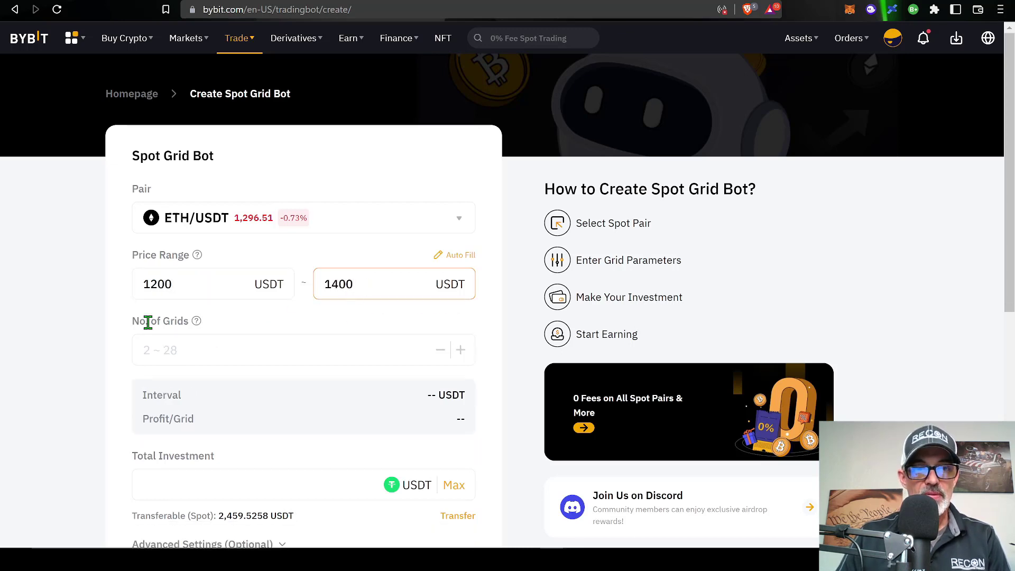
left_click_drag(137, 321, 183, 321)
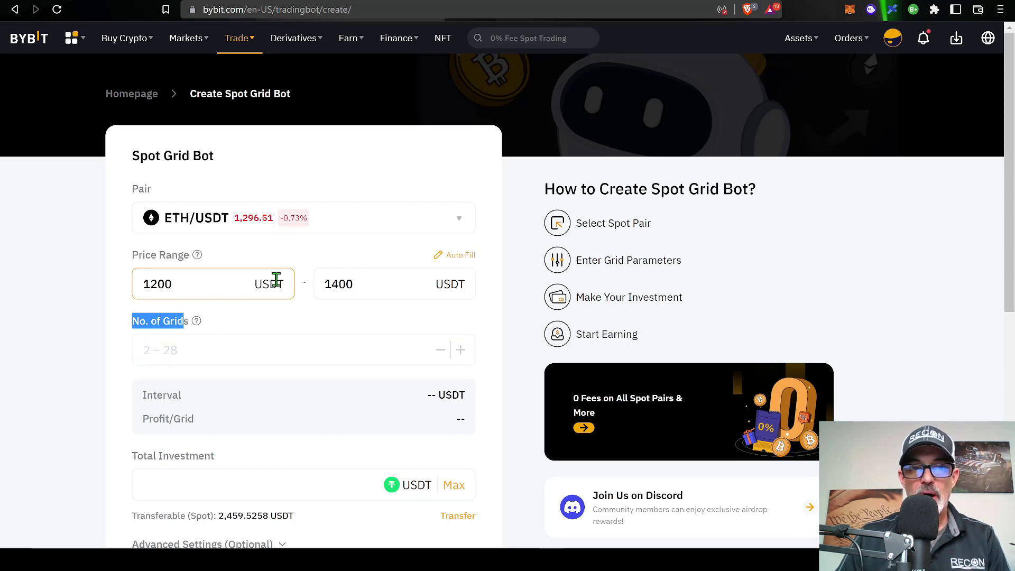
left_click_drag(368, 282, 324, 280)
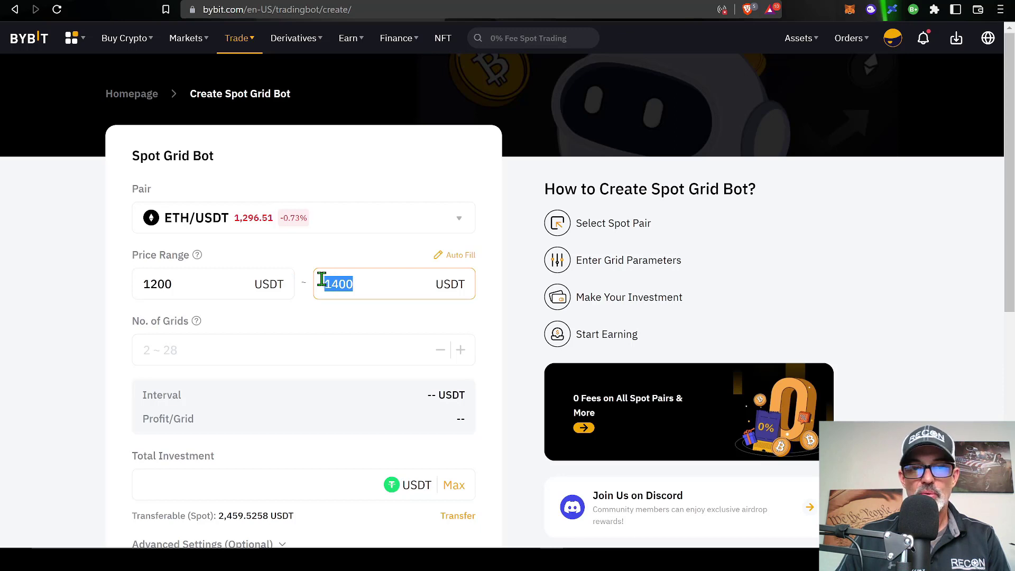
- Try 1500 as the upper price, then set it back to 1400
type("1500")
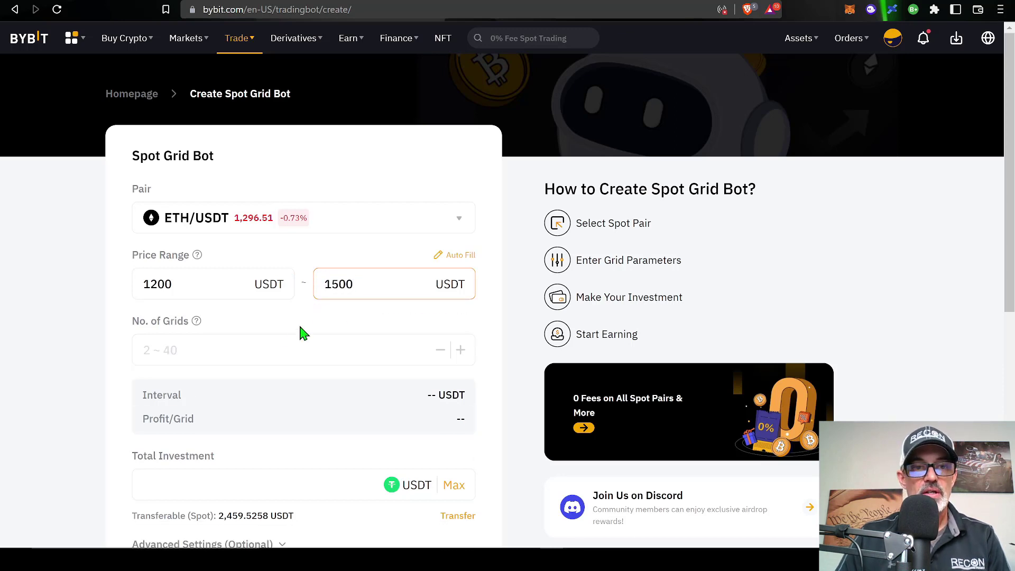
left_click(143, 326)
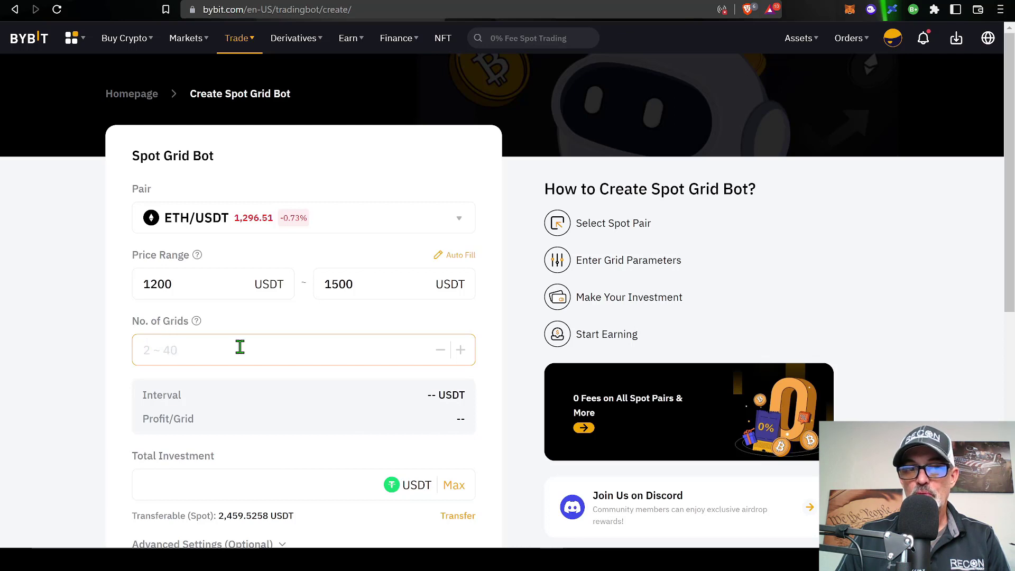
double_click(317, 288)
type("1400")
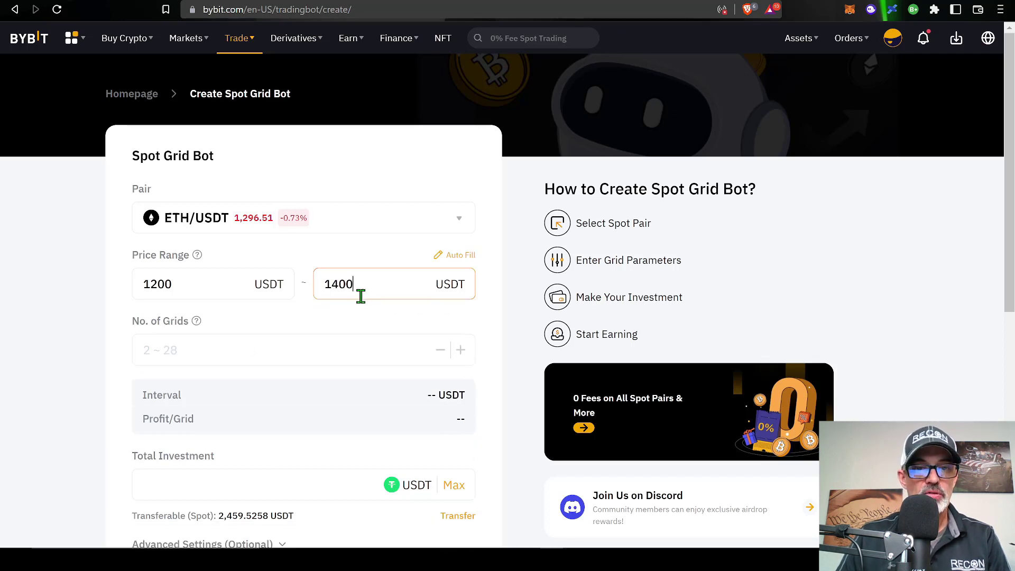
- Enter 20 grids, producing a 10 USDT grid interval
left_click(202, 349)
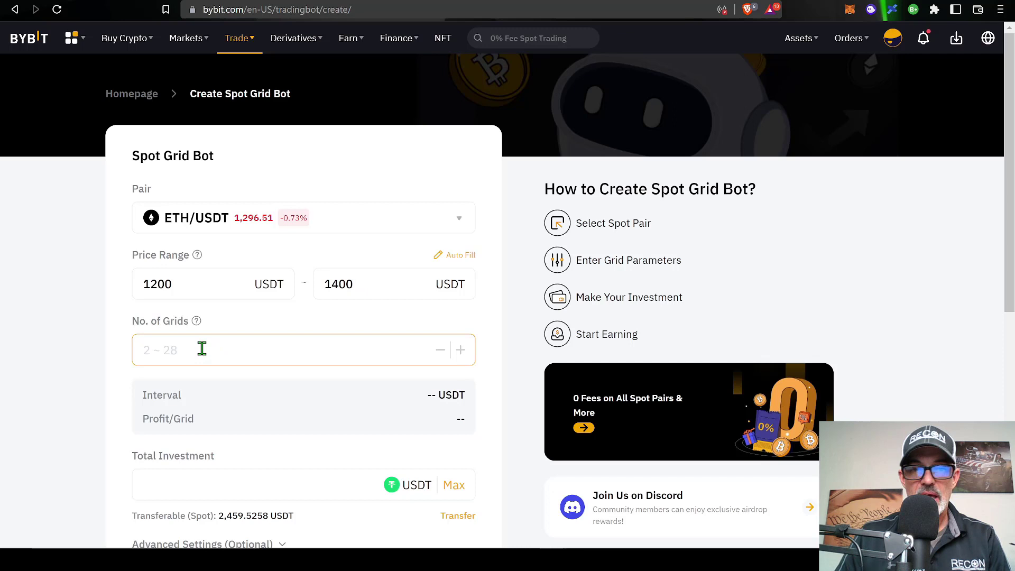
type("20")
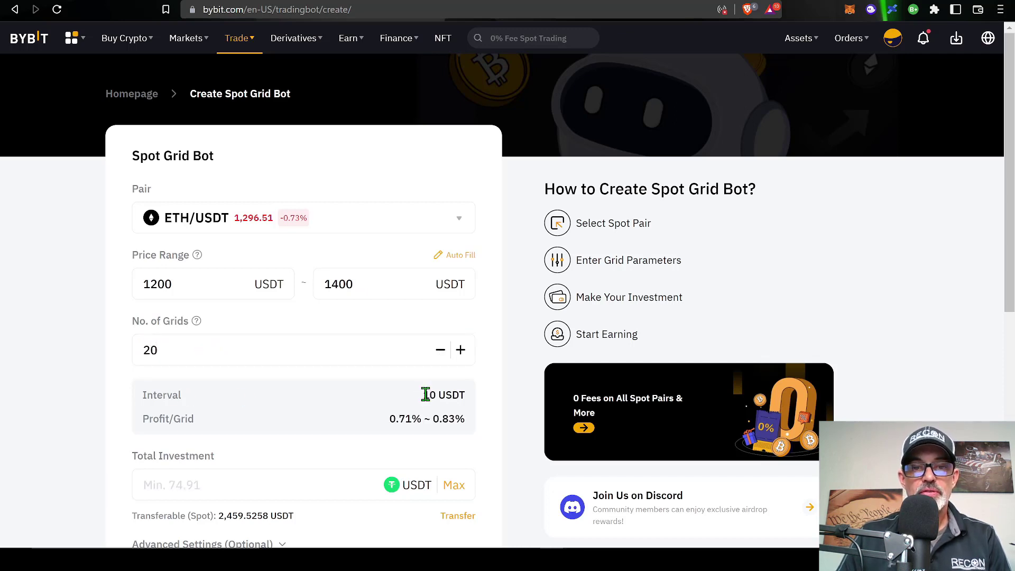
left_click_drag(425, 395, 472, 403)
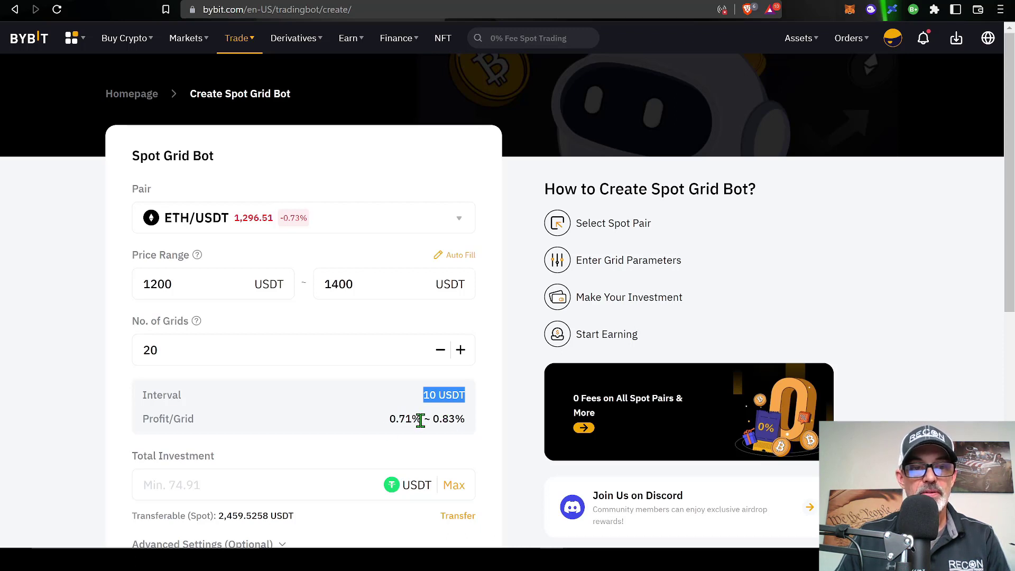
left_click(162, 456)
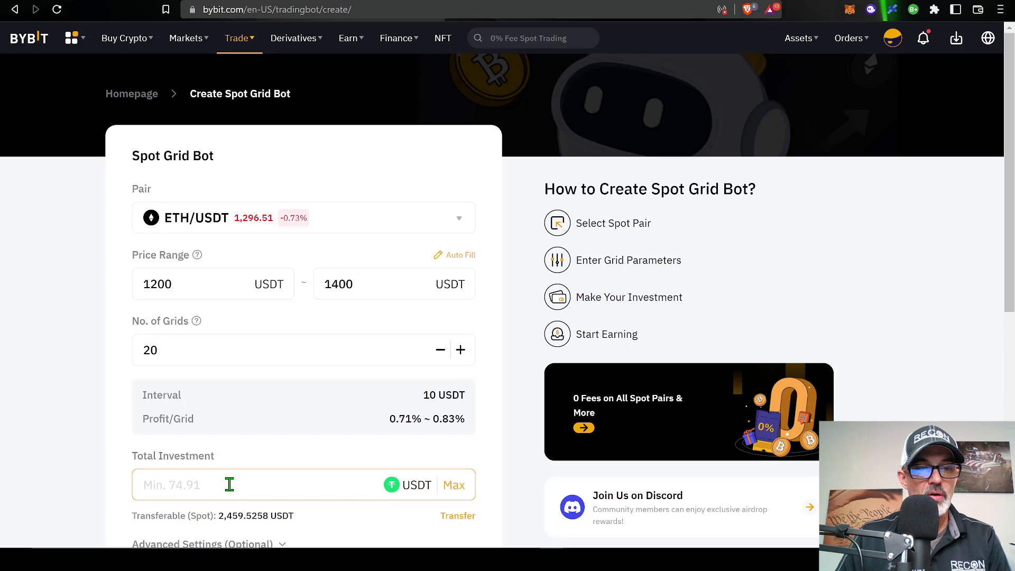
- Invest 250 USDT, Auto Fill the range to 1190–1409, and change grids from 30 to 20
type("250")
scroll(326, 336, "down", 1)
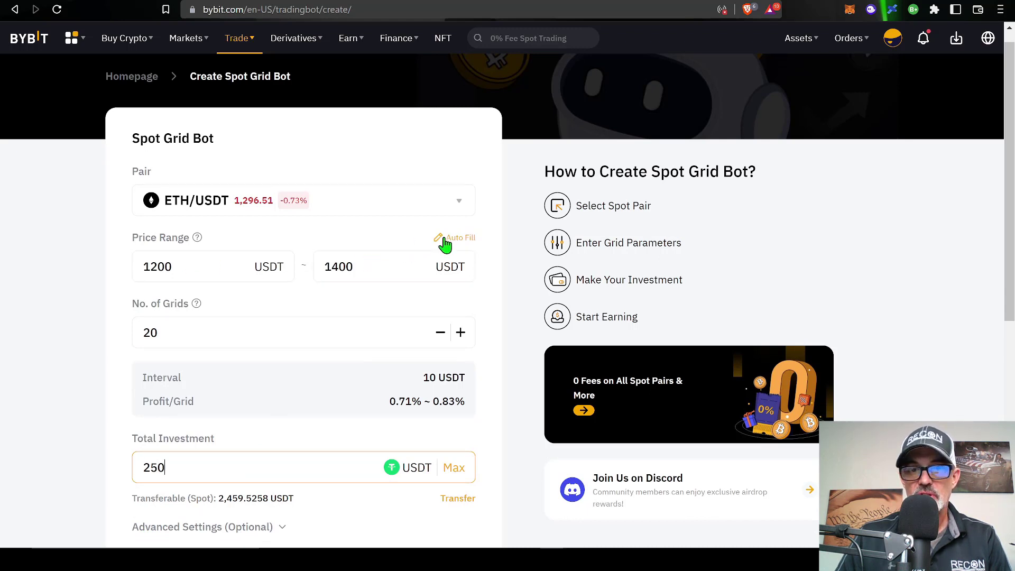
left_click(460, 243)
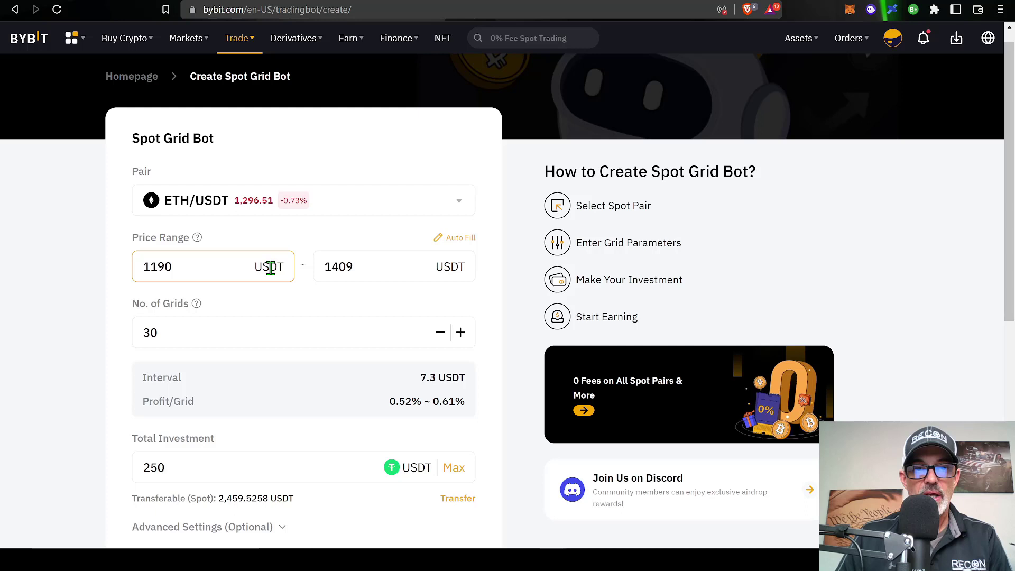
left_click(372, 269)
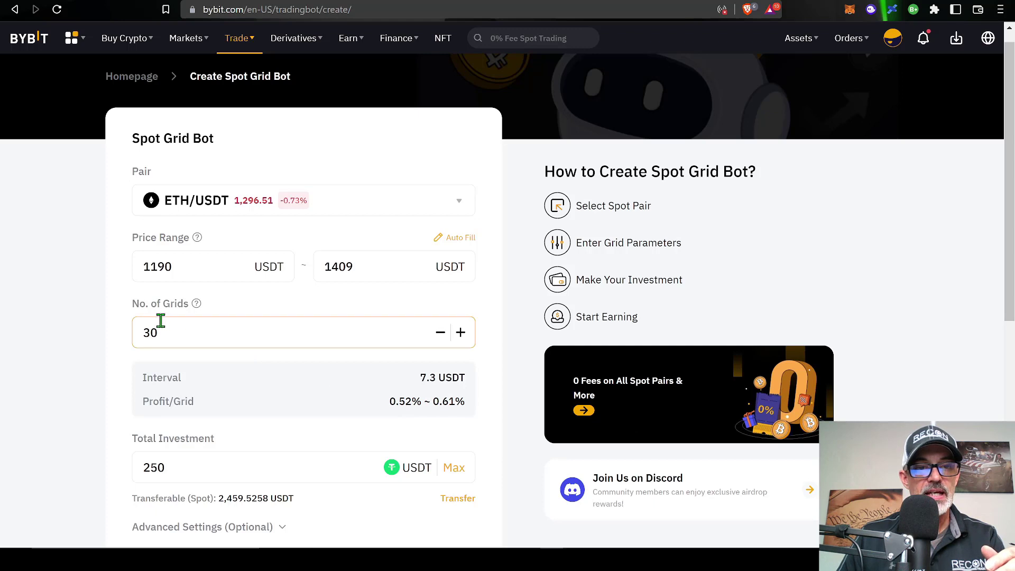
left_click_drag(163, 331, 135, 337)
type("20")
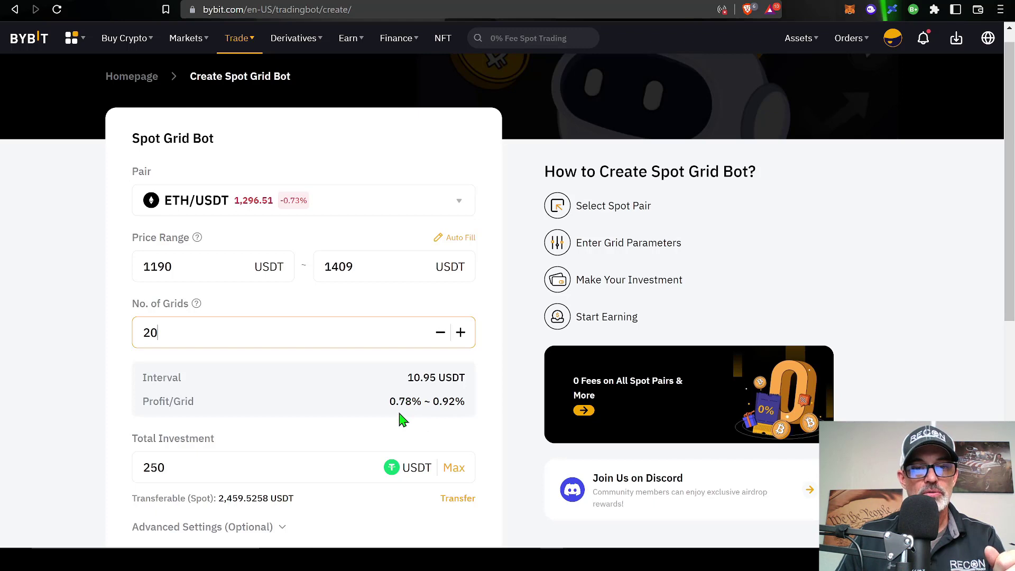
- Expand Advanced Settings to show the optional entry, stop-loss and take-profit price fields
scroll(402, 419, "down", 3)
left_click(259, 381)
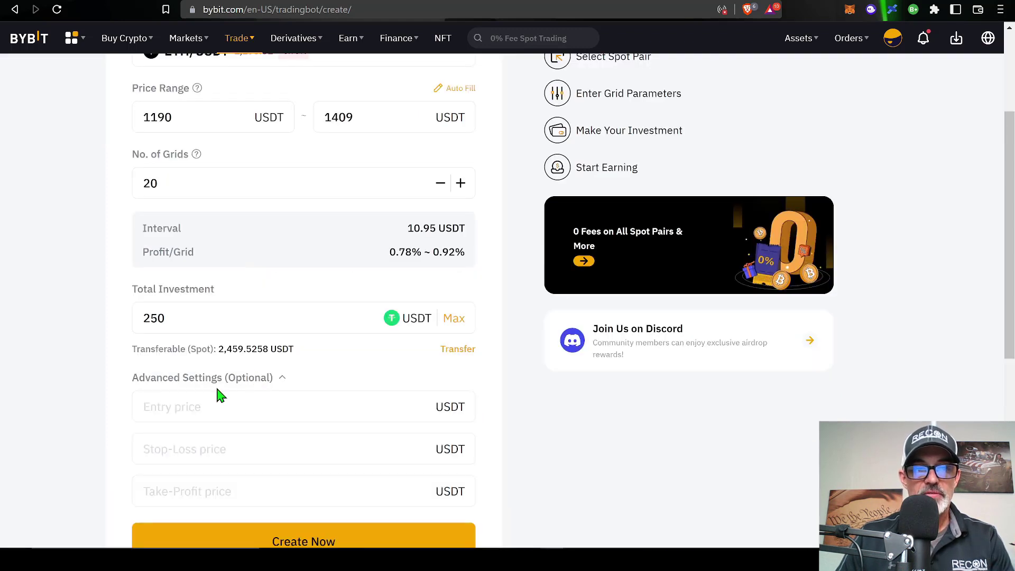
left_click(272, 398)
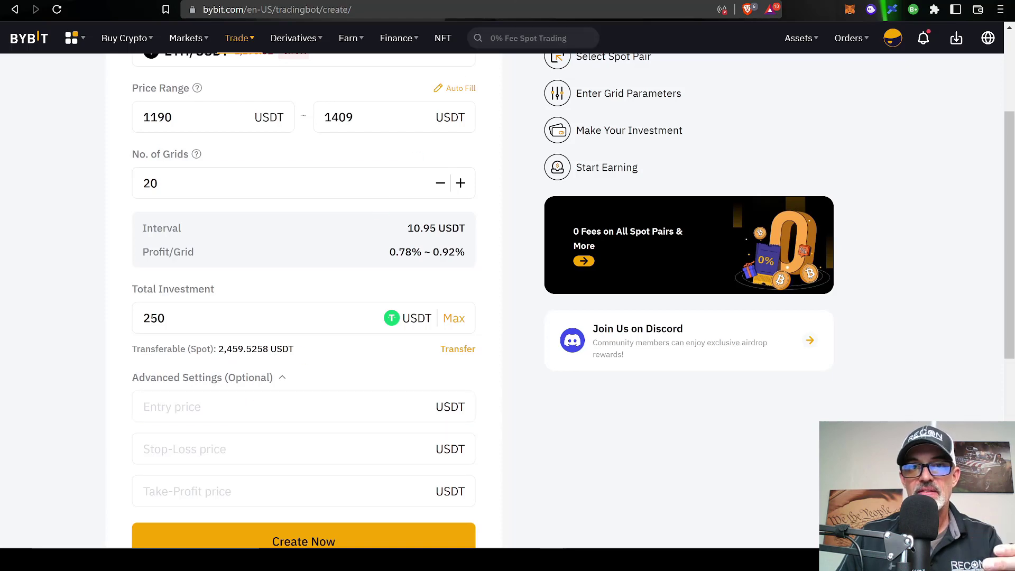
key("ctrl+Tab")
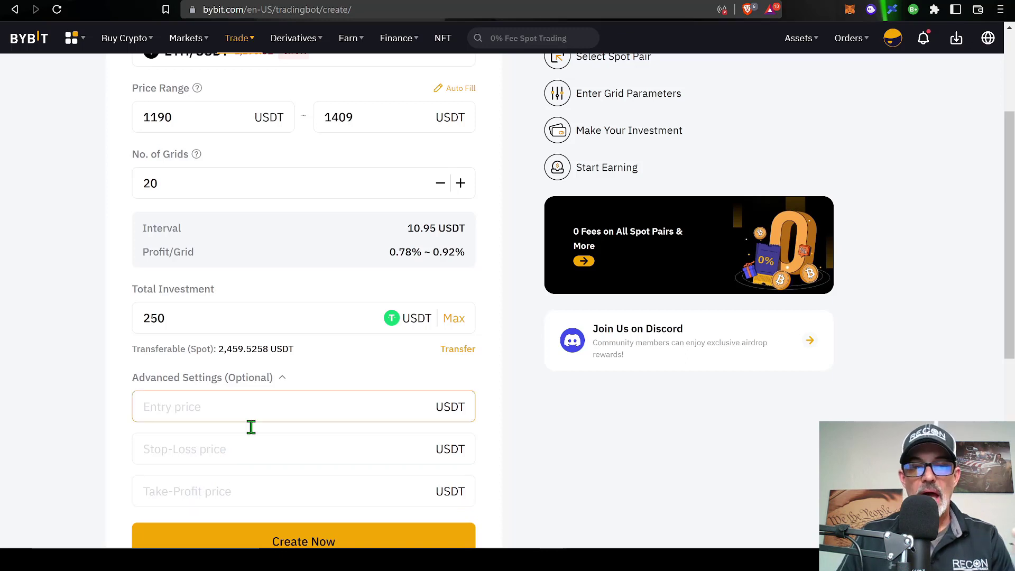
- Enter a 1600 take-profit price, clear it again, and collapse Advanced Settings (Optional)
left_click(213, 497)
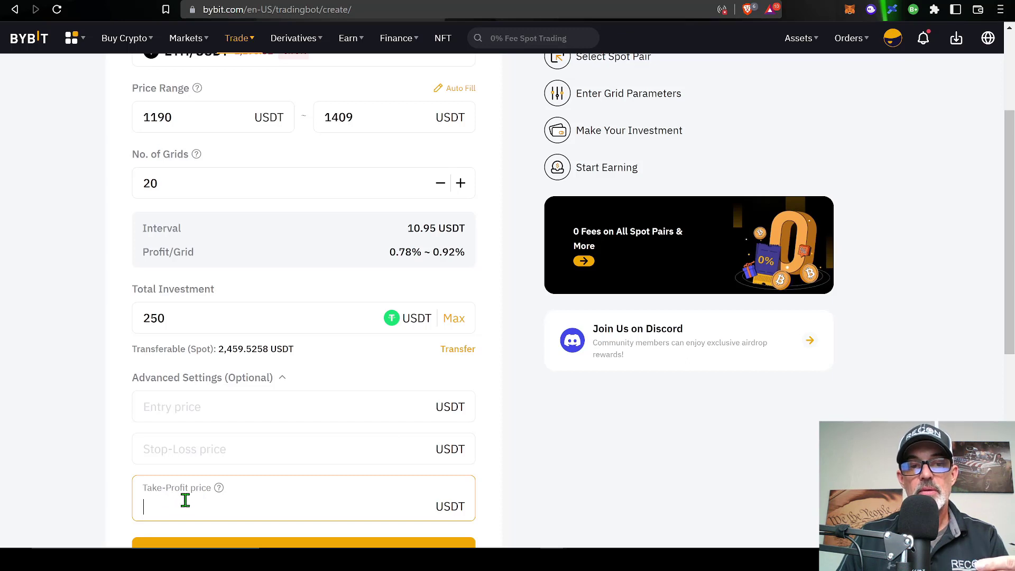
type("1600")
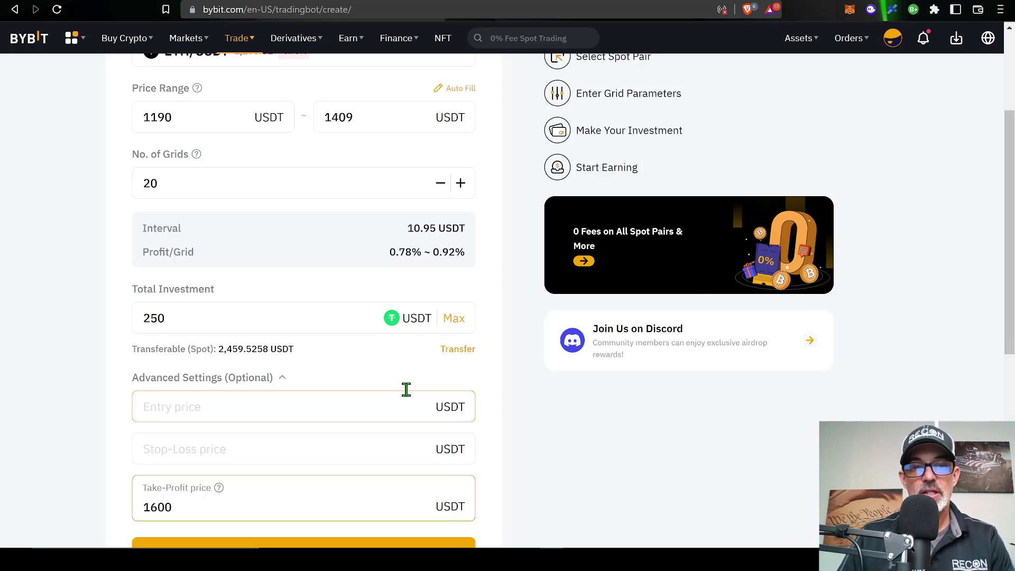
double_click(141, 508)
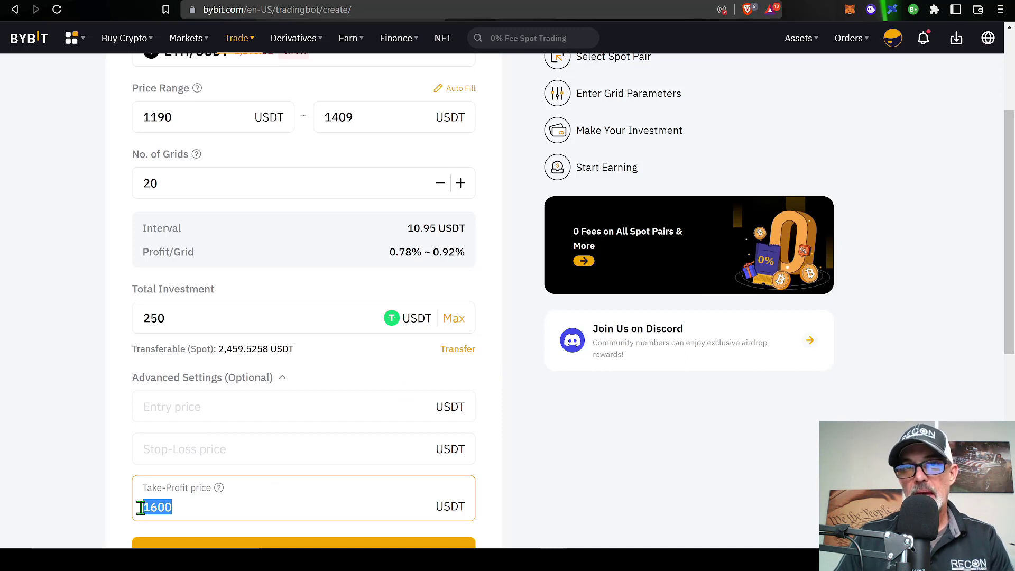
key("BackSpace")
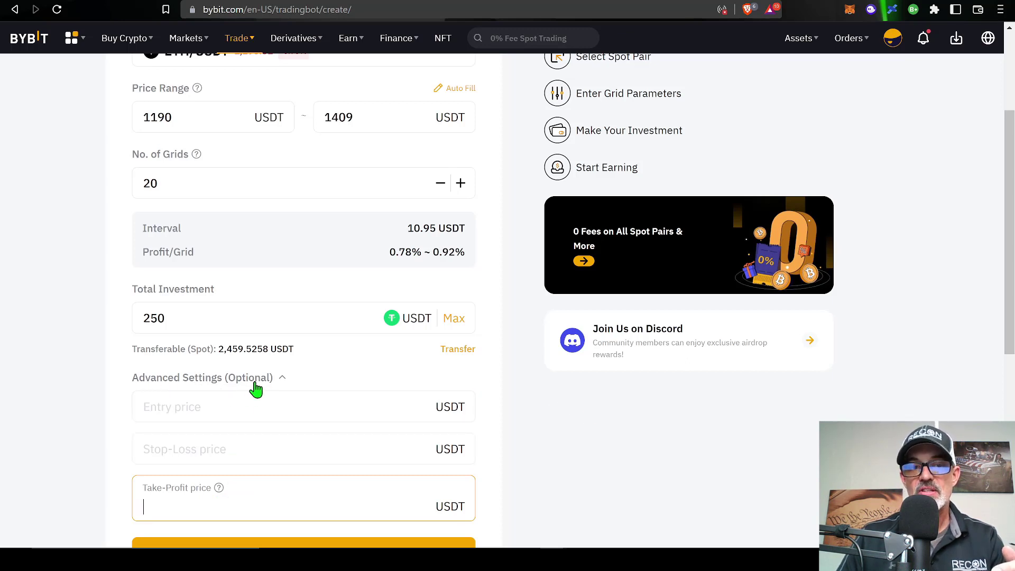
left_click(282, 388)
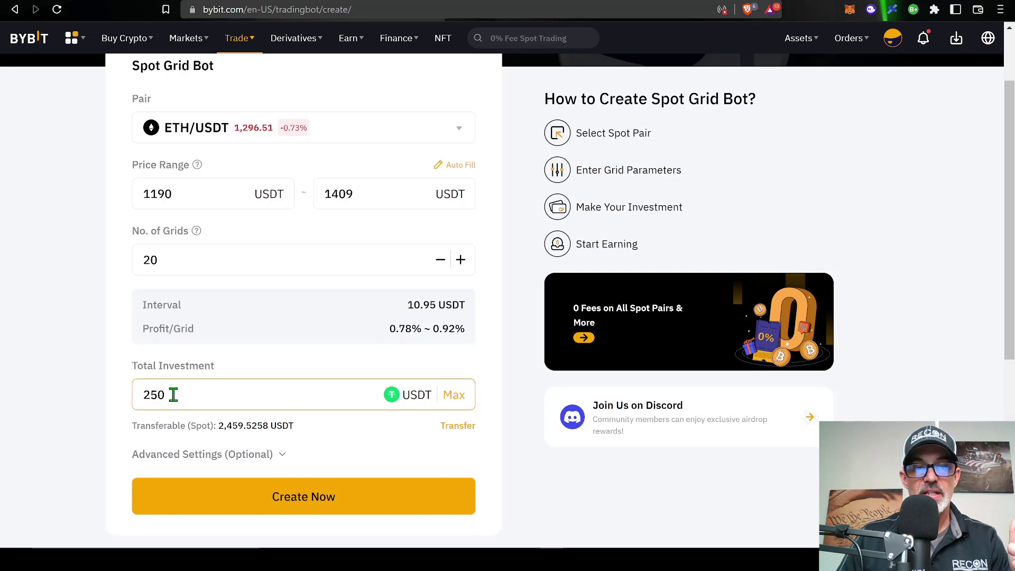
- Create the 1190–1409, 20-grid ETH/USDT bot and confirm the 250 USDT investment
left_click(318, 501)
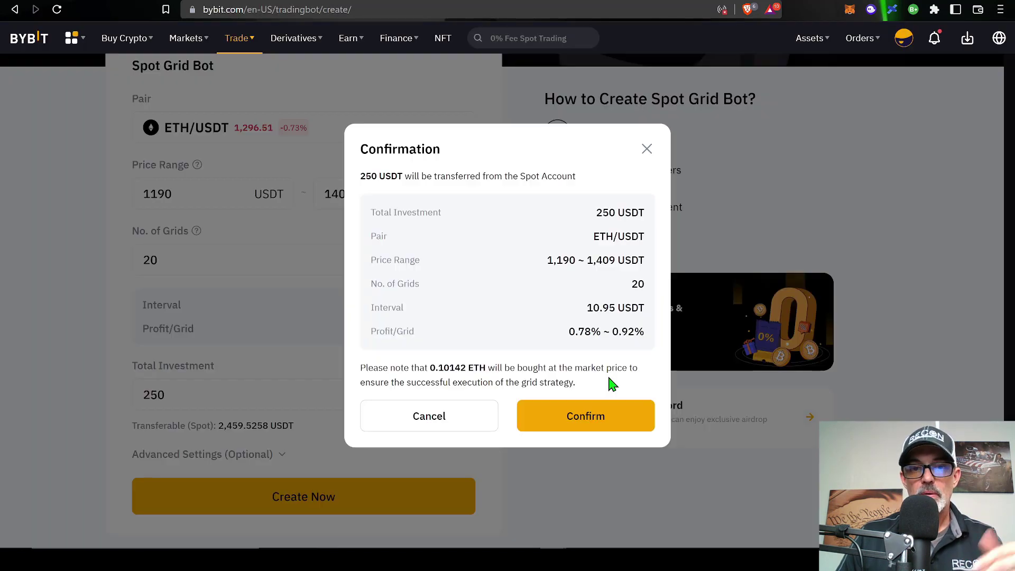
left_click(599, 422)
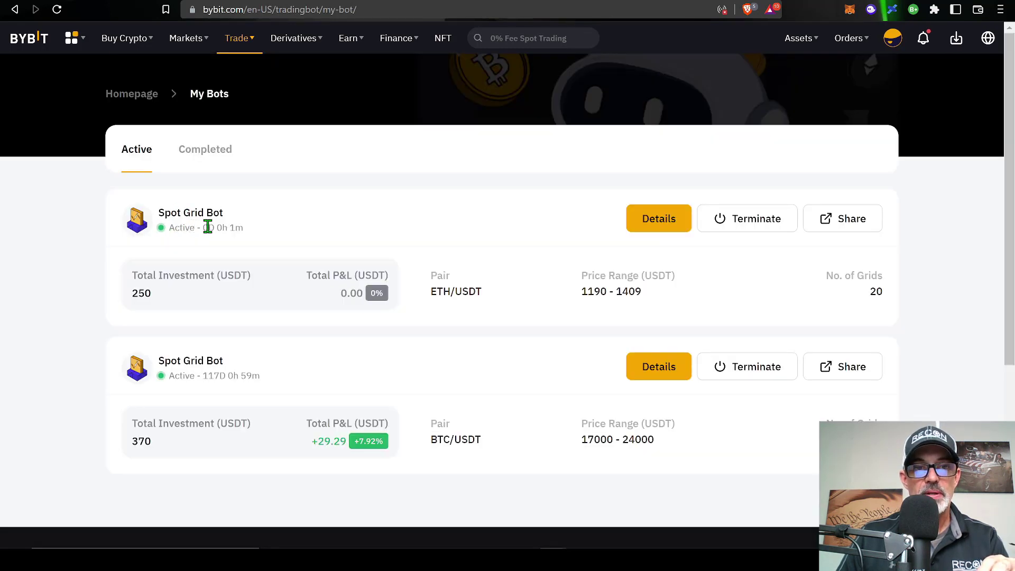
- Open the Details page of the new ETH/USDT Spot Grid Bot from My Bots
triple_click(275, 231)
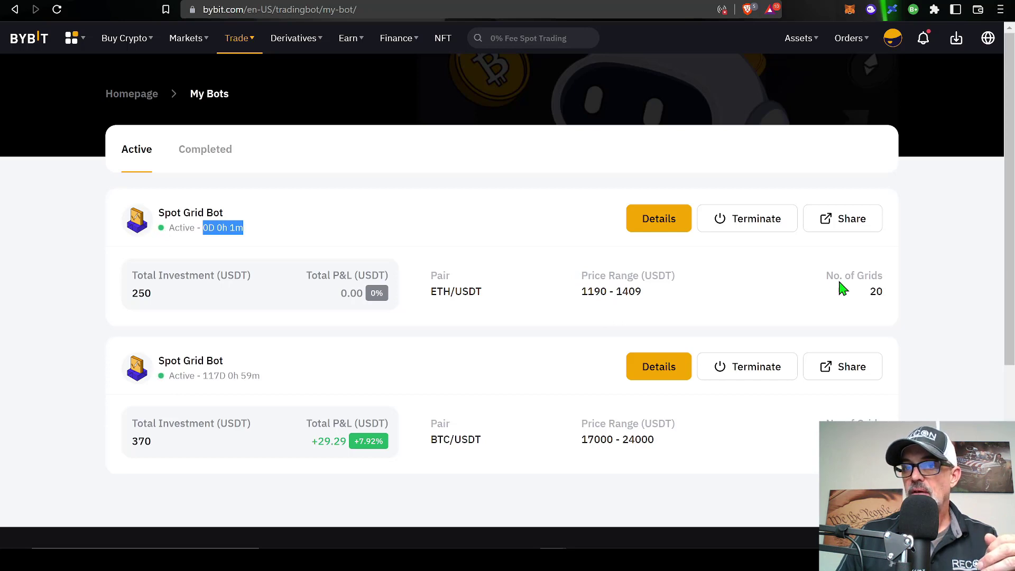
left_click(659, 226)
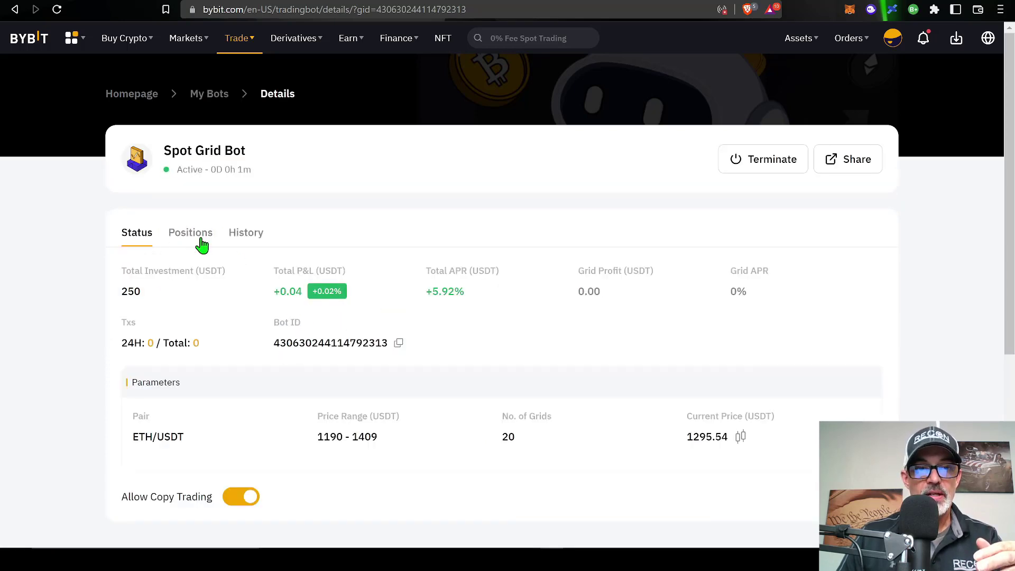
- Show the bot's positions: 0.10139 ETH, 118.69 USDT, and 10 buy and 10 sell orders
left_click(196, 236)
scroll(358, 167, "down", 1)
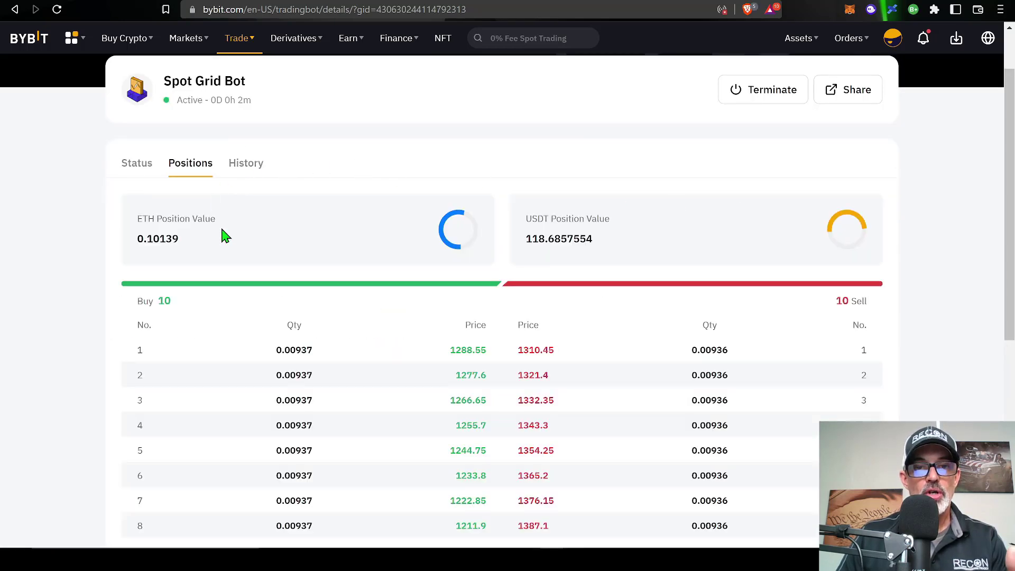